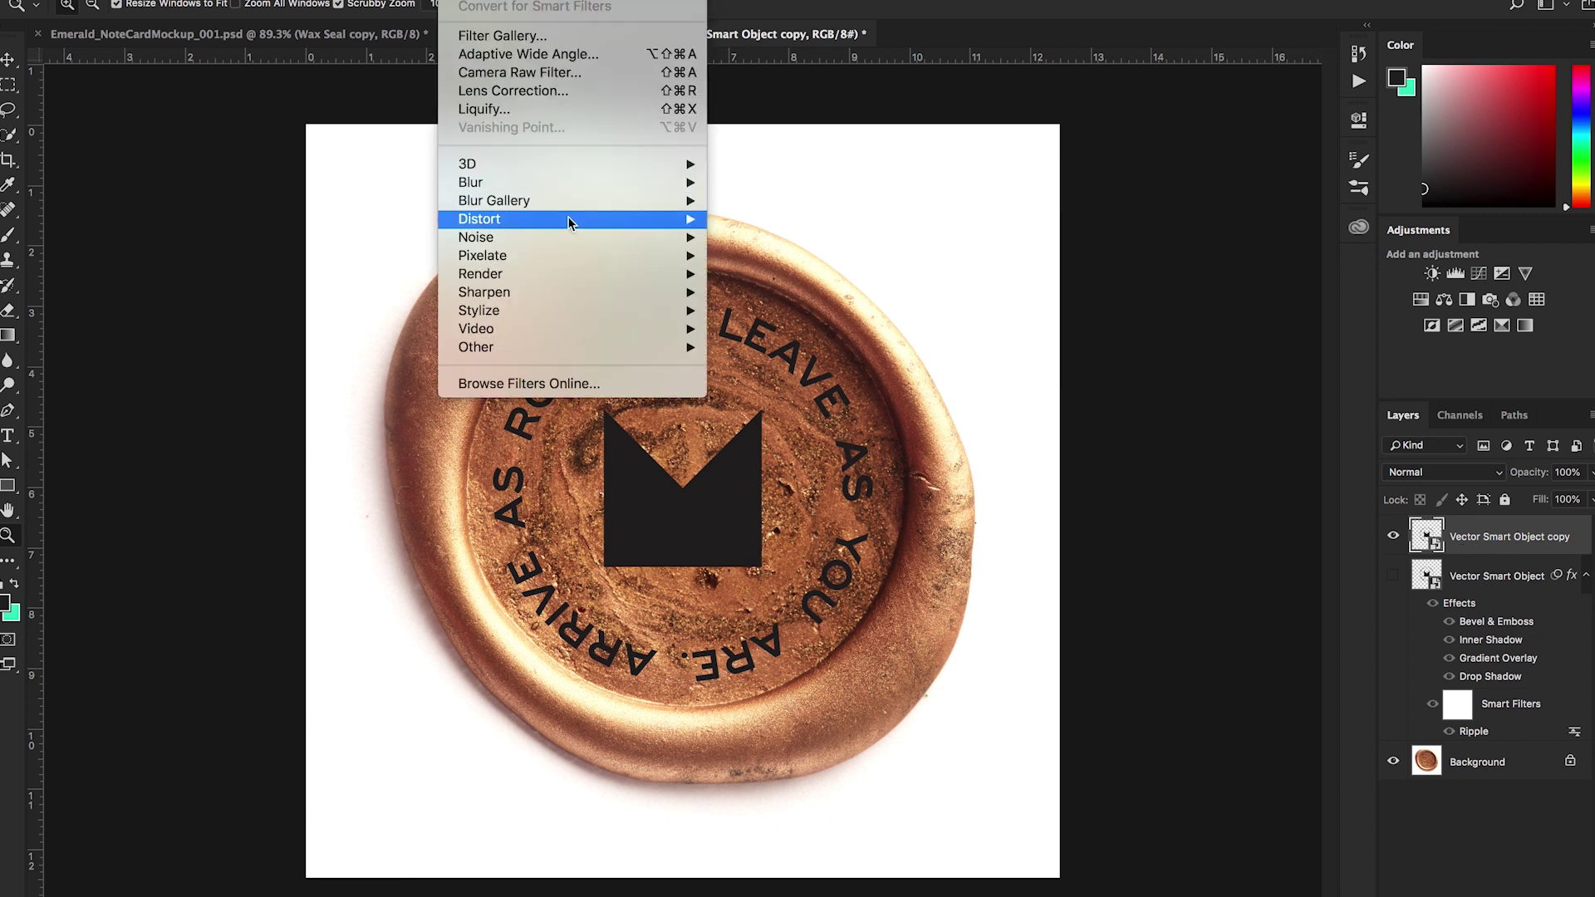
- Apply a Ripple filter to the copied smart object, trying Medium size before settling on Large
{"action": "mouse_move", "coordinate": [571, 223]}
{"action": "left_click", "coordinate": [804, 279]}
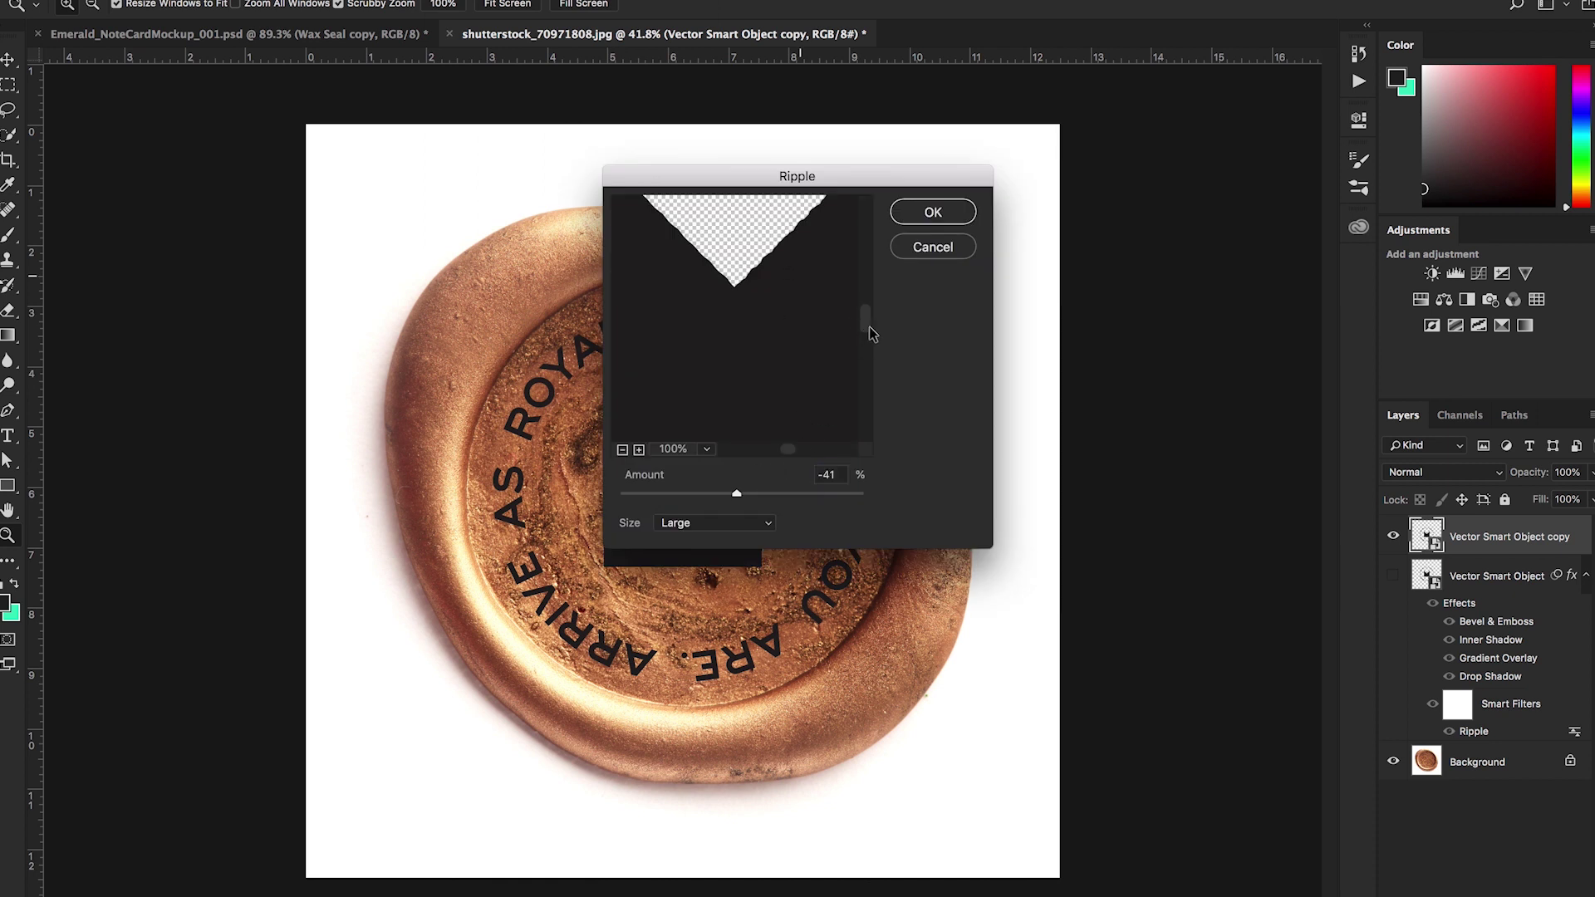
{"action": "scroll", "coordinate": [869, 326], "scroll_direction": "up", "scroll_amount": 5}
{"action": "scroll", "coordinate": [795, 457], "scroll_direction": "right", "scroll_amount": 3}
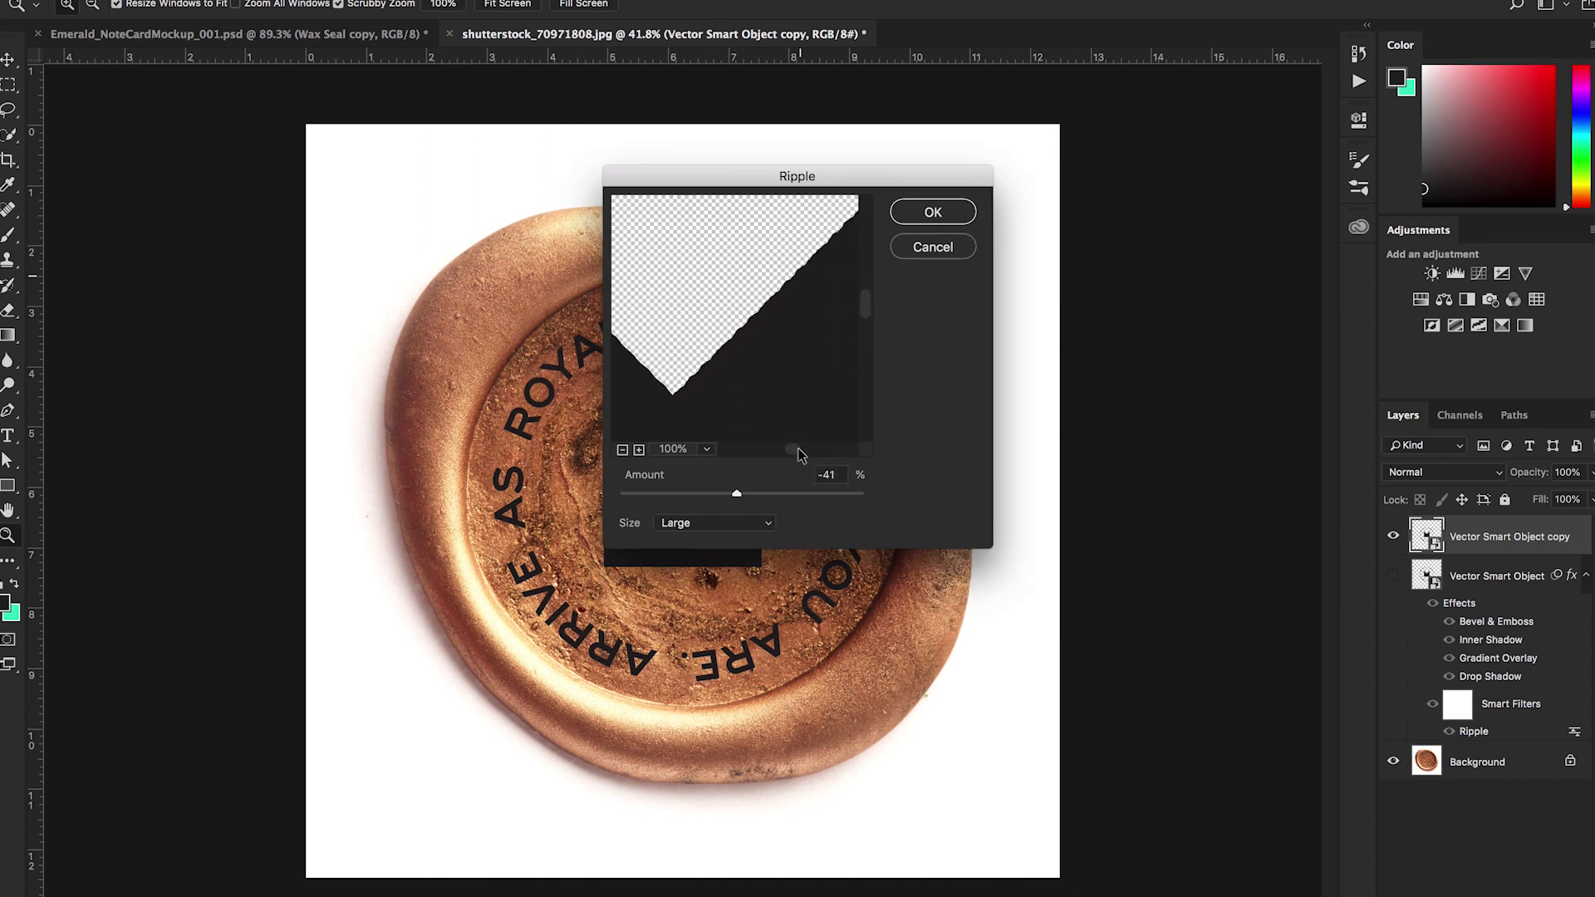
{"action": "left_click", "coordinate": [722, 522]}
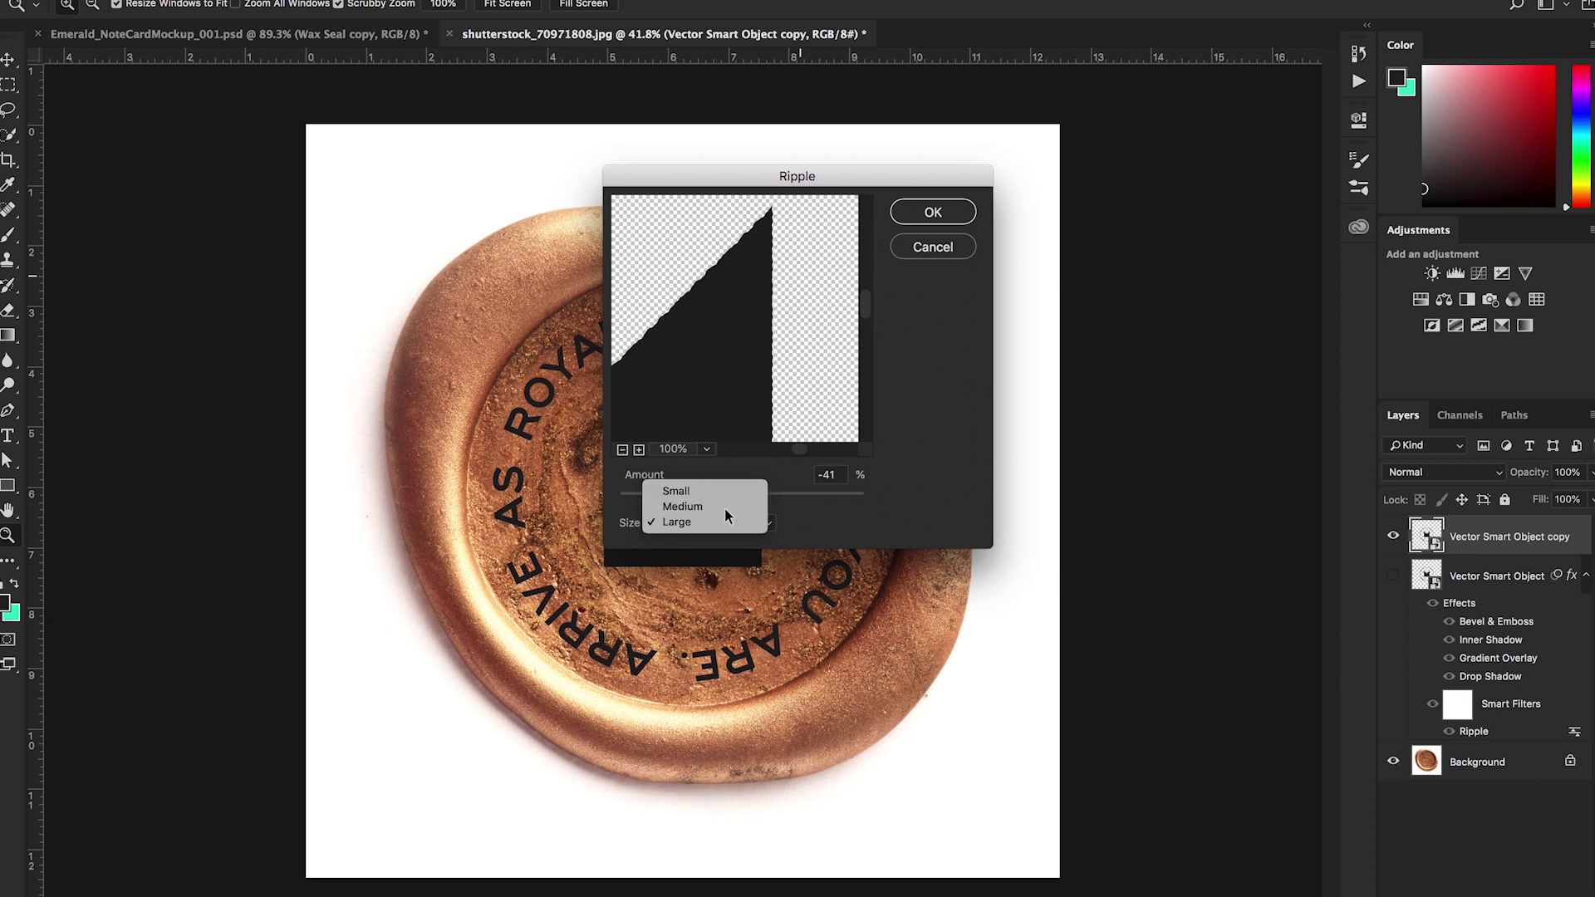
{"action": "left_click", "coordinate": [725, 507]}
{"action": "left_click", "coordinate": [764, 523]}
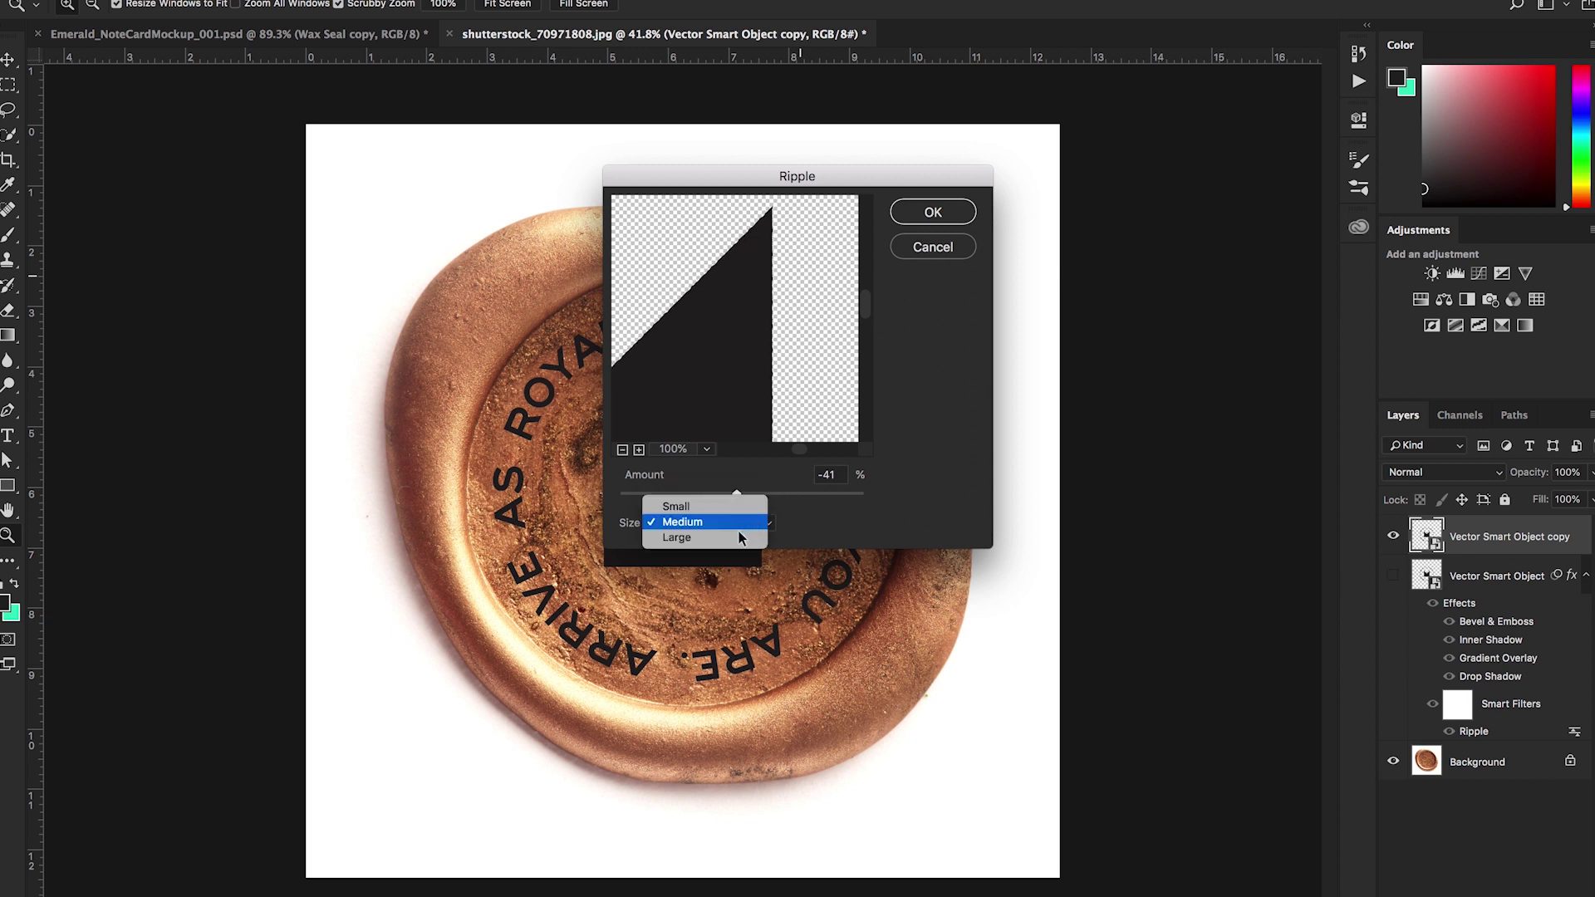
{"action": "left_click", "coordinate": [743, 539]}
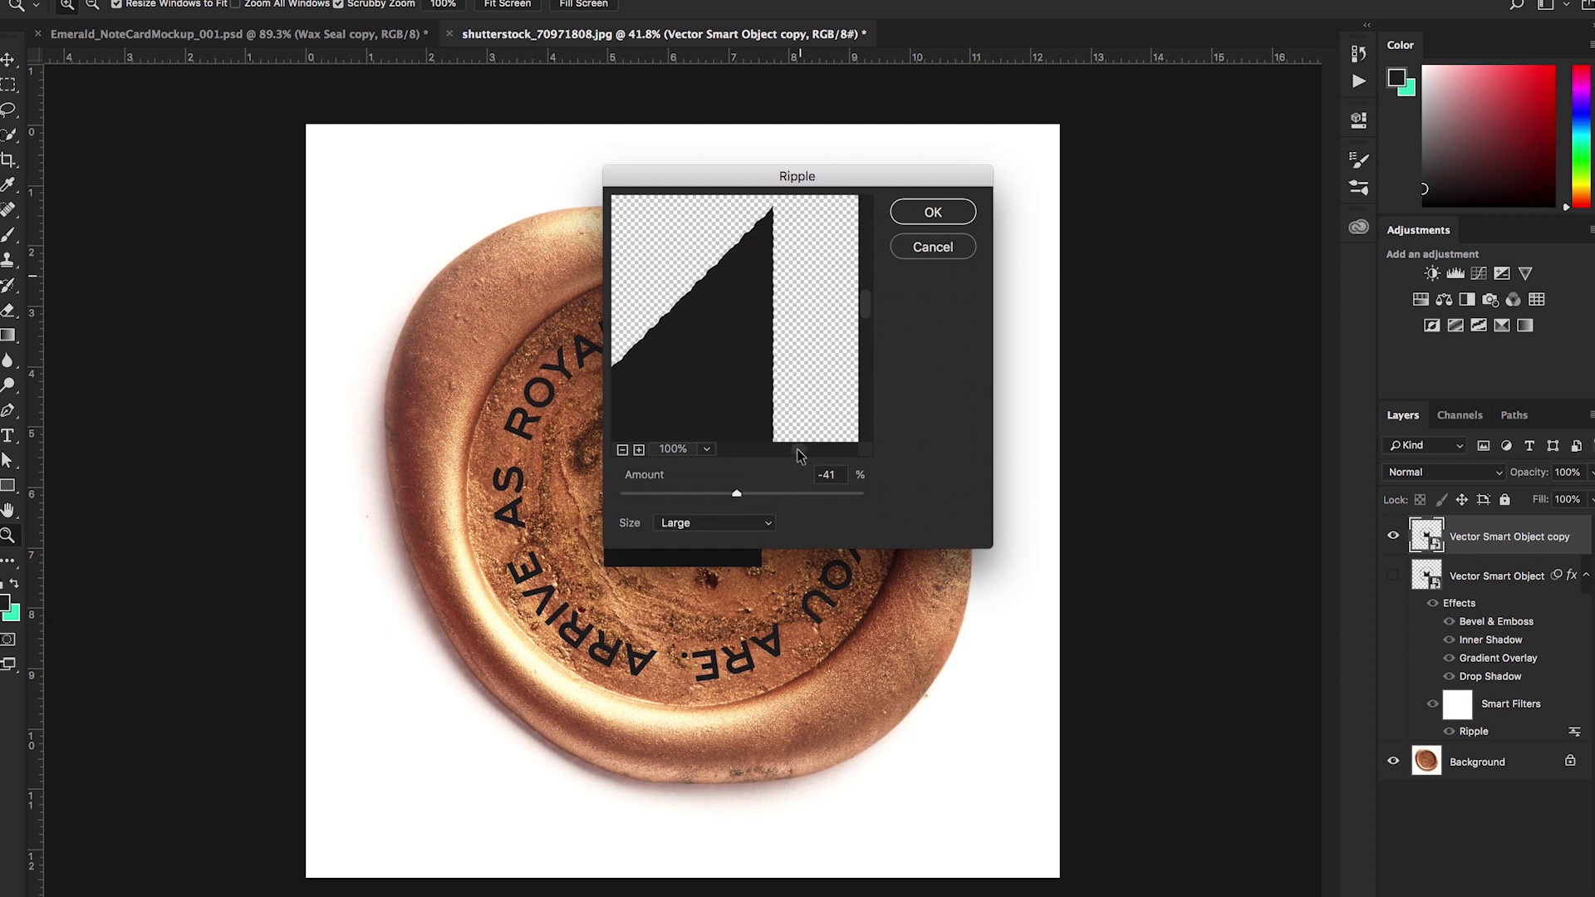
- Set the Ripple amount to -41% and confirm the filter
{"action": "scroll", "coordinate": [796, 448], "scroll_direction": "up", "scroll_amount": 3}
{"action": "scroll", "coordinate": [796, 449], "scroll_direction": "left", "scroll_amount": 2}
{"action": "mouse_move", "coordinate": [738, 497]}
{"action": "left_mouse_down"}
{"action": "mouse_move", "coordinate": [711, 496]}
{"action": "mouse_move", "coordinate": [737, 496]}
{"action": "left_mouse_up"}
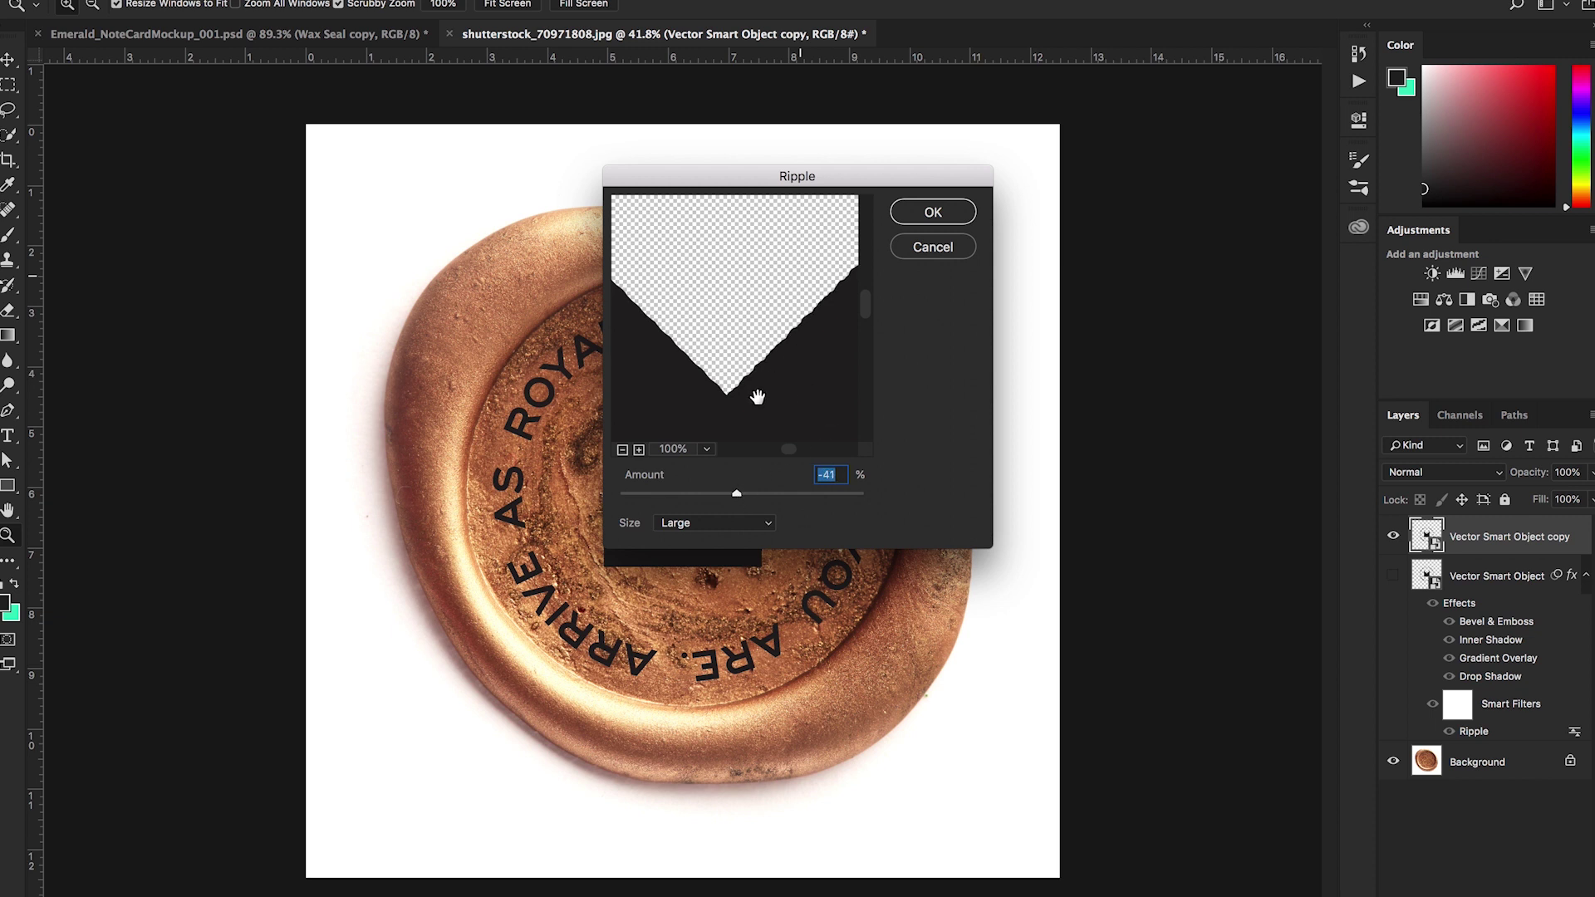
{"action": "left_click_drag", "start_coordinate": [789, 449], "coordinate": [798, 449]}
{"action": "left_click", "coordinate": [933, 213]}
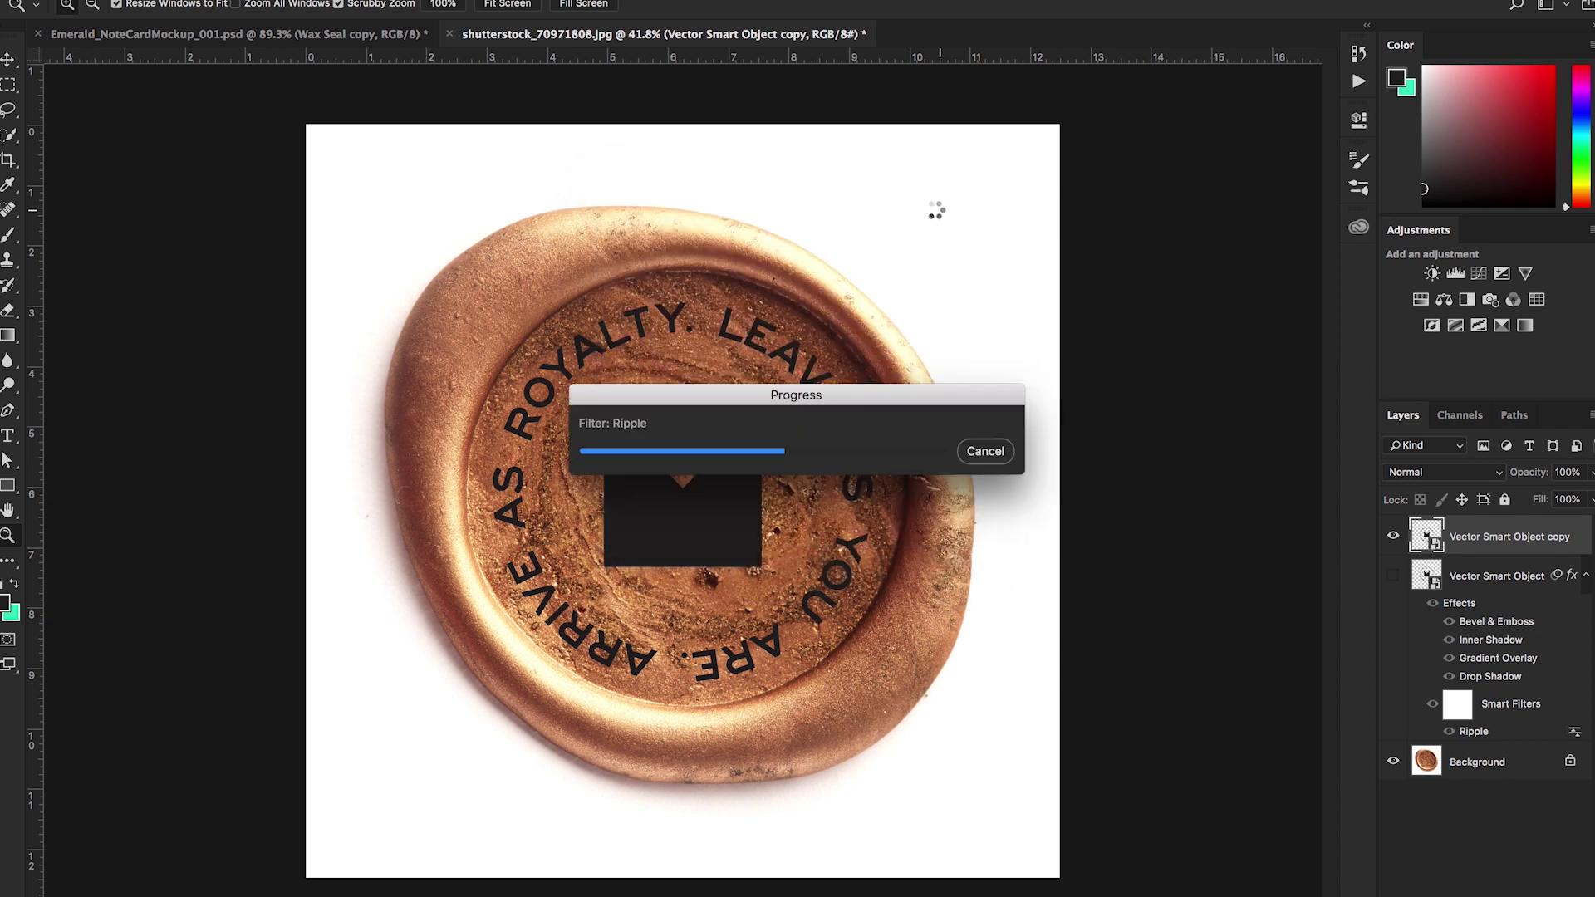
- Collapse the original layer's effects list and drop the rippled copy layer's fill to 0%
{"action": "left_click", "coordinate": [1587, 630]}
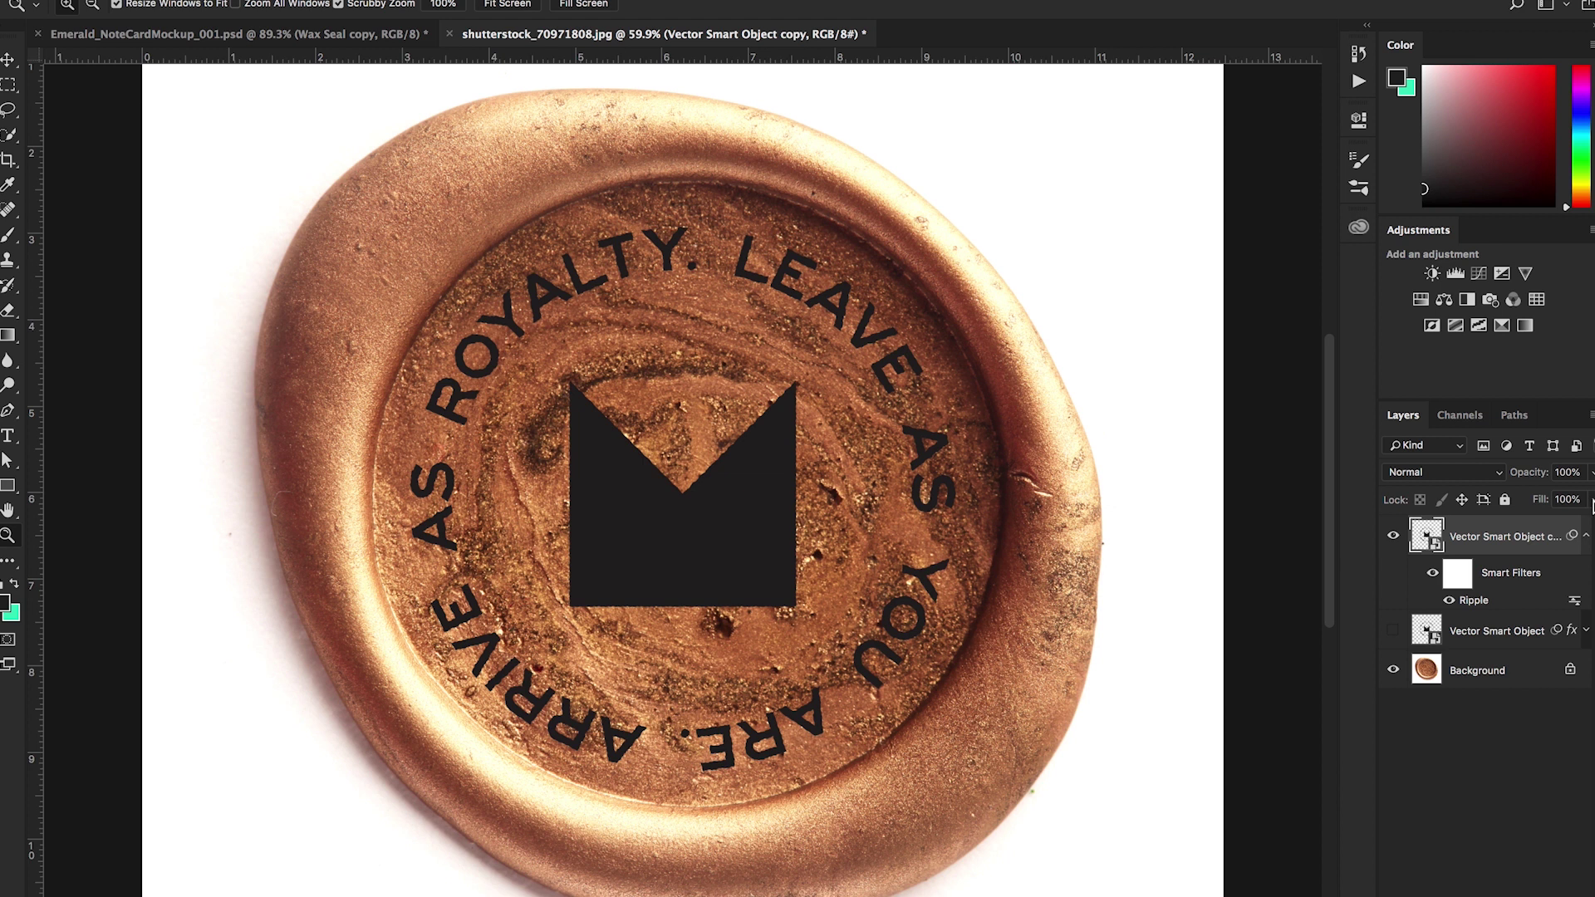
{"action": "left_click", "coordinate": [1592, 500]}
{"action": "left_click_drag", "start_coordinate": [1590, 528], "coordinate": [1481, 526]}
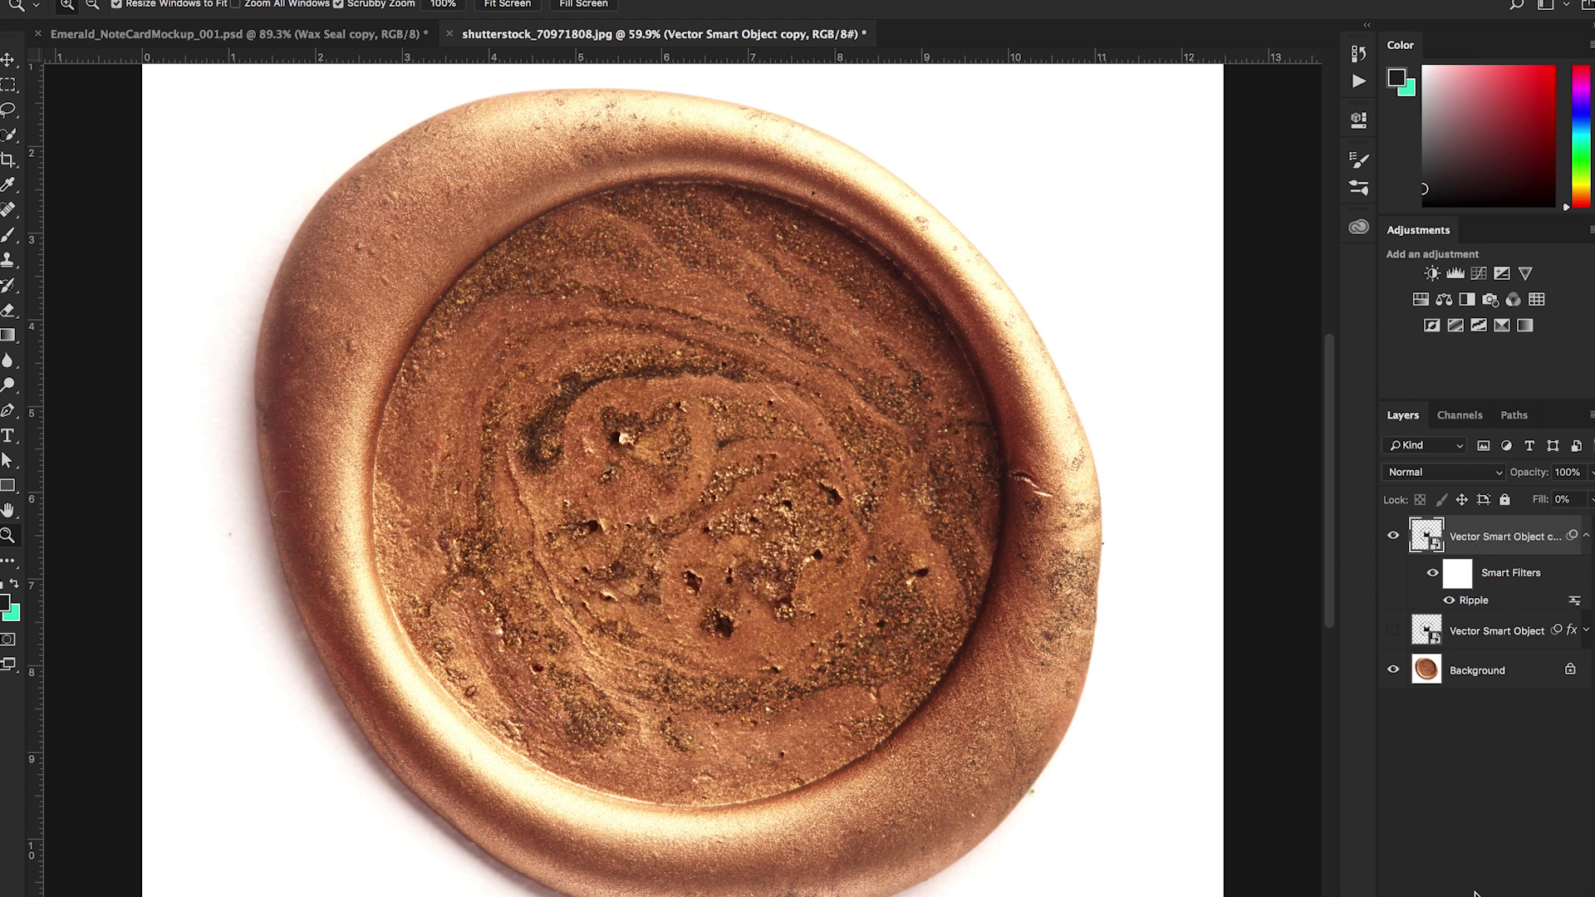
- Add an Inner Bevel emboss to the copy layer at 396% depth, 38 px size, 11 px soften
{"action": "left_click", "coordinate": [1436, 896]}
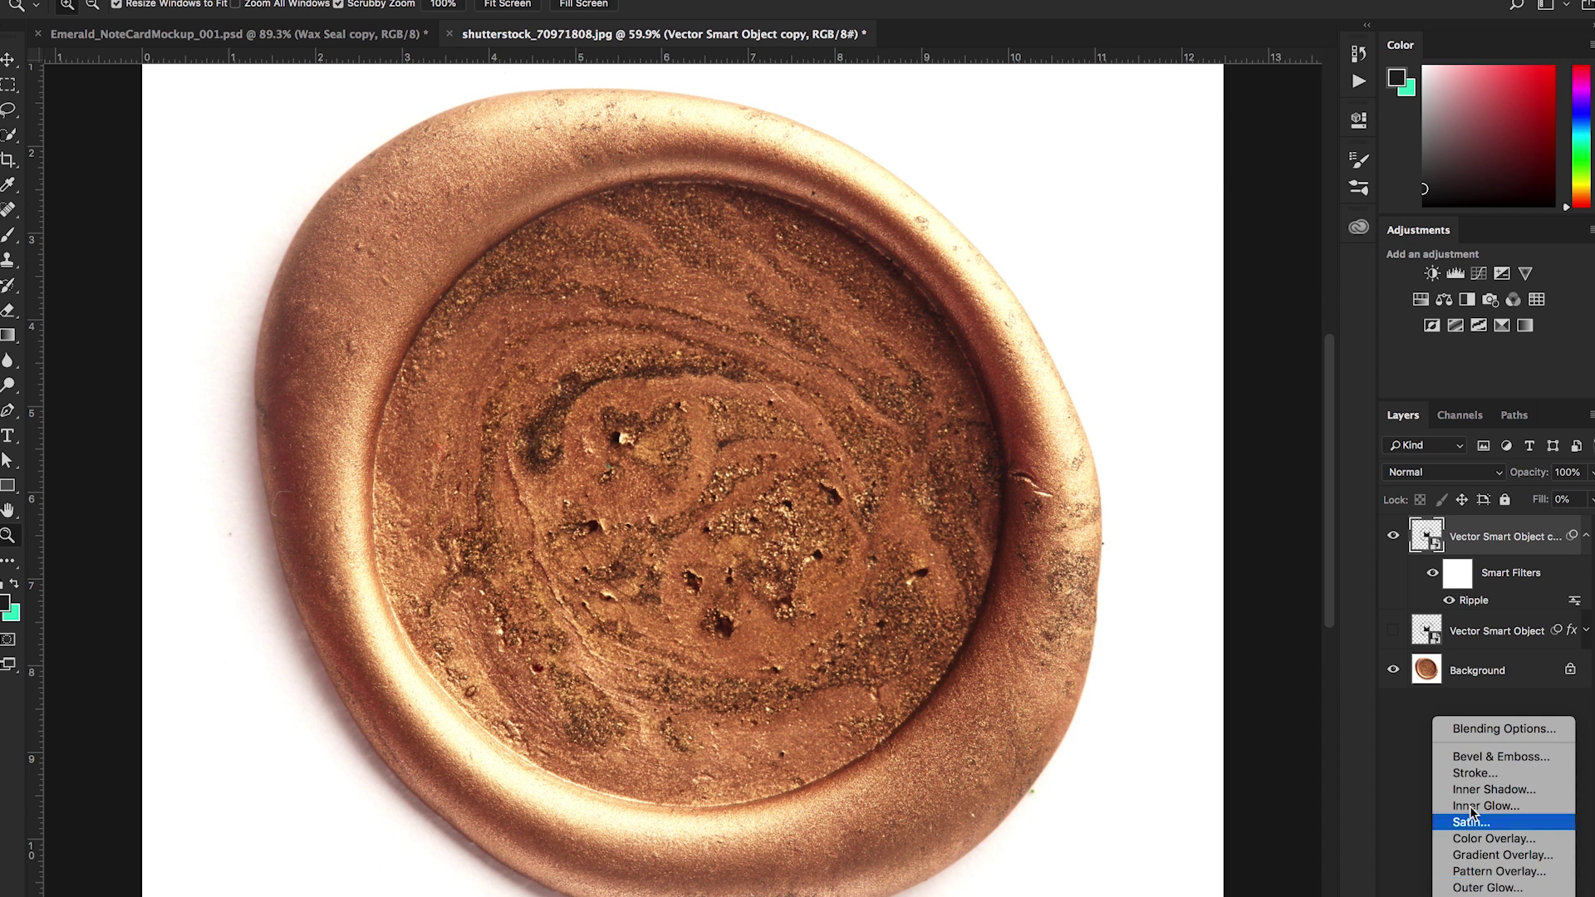
{"action": "left_click", "coordinate": [1493, 756]}
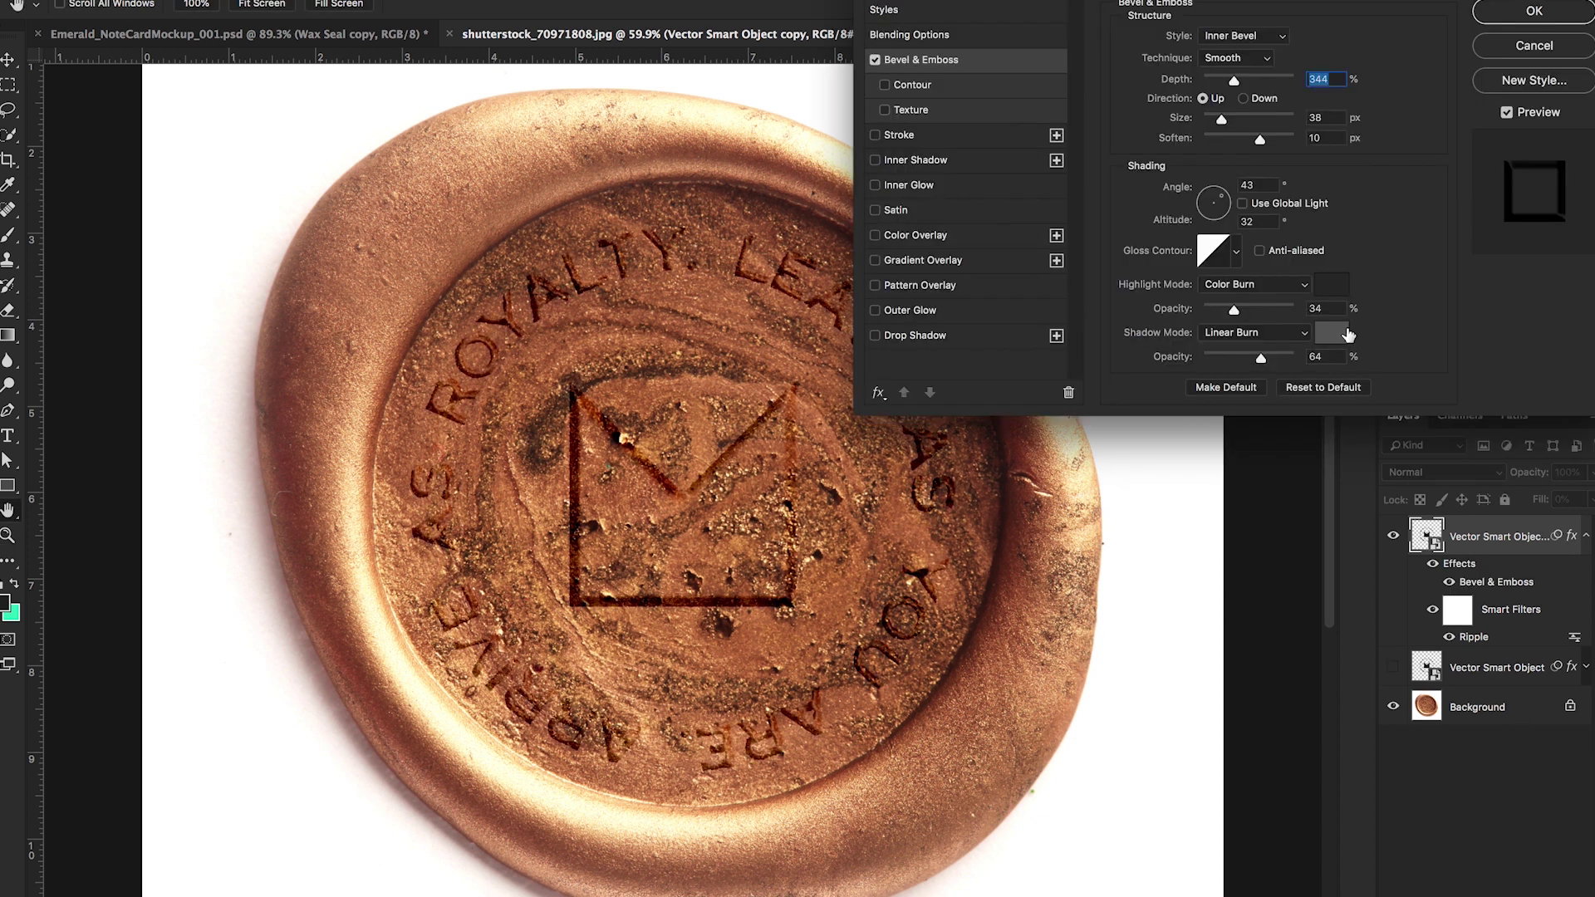
{"action": "left_click_drag", "start_coordinate": [1230, 1], "coordinate": [1186, 0]}
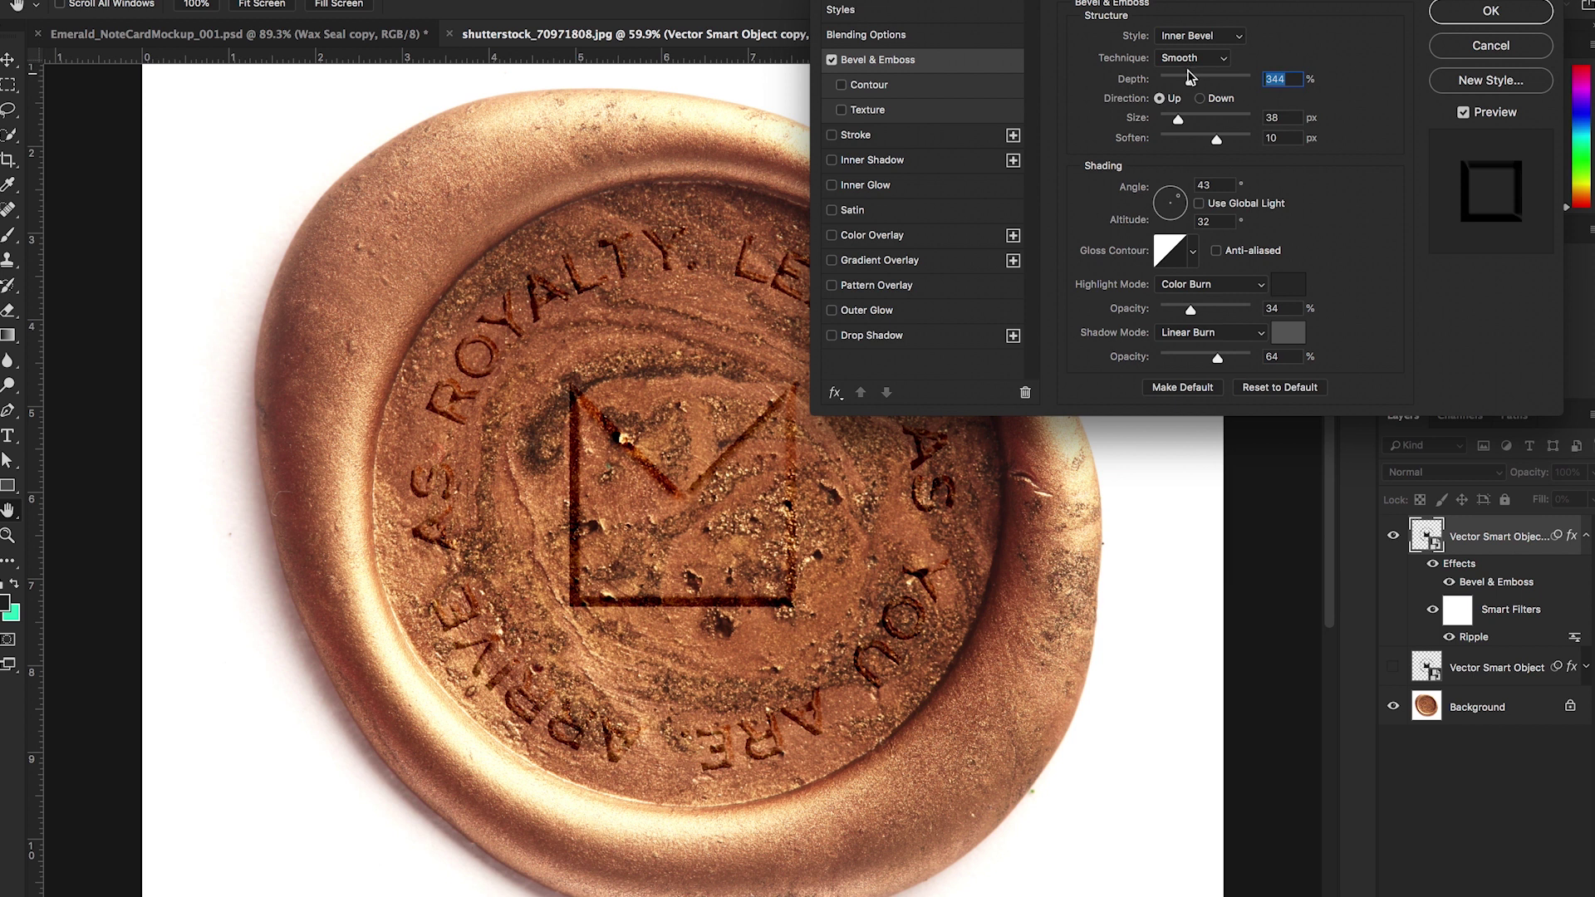
{"action": "mouse_move", "coordinate": [1022, 1]}
{"action": "left_mouse_down"}
{"action": "mouse_move", "coordinate": [1161, 1]}
{"action": "mouse_move", "coordinate": [990, 1]}
{"action": "left_mouse_up"}
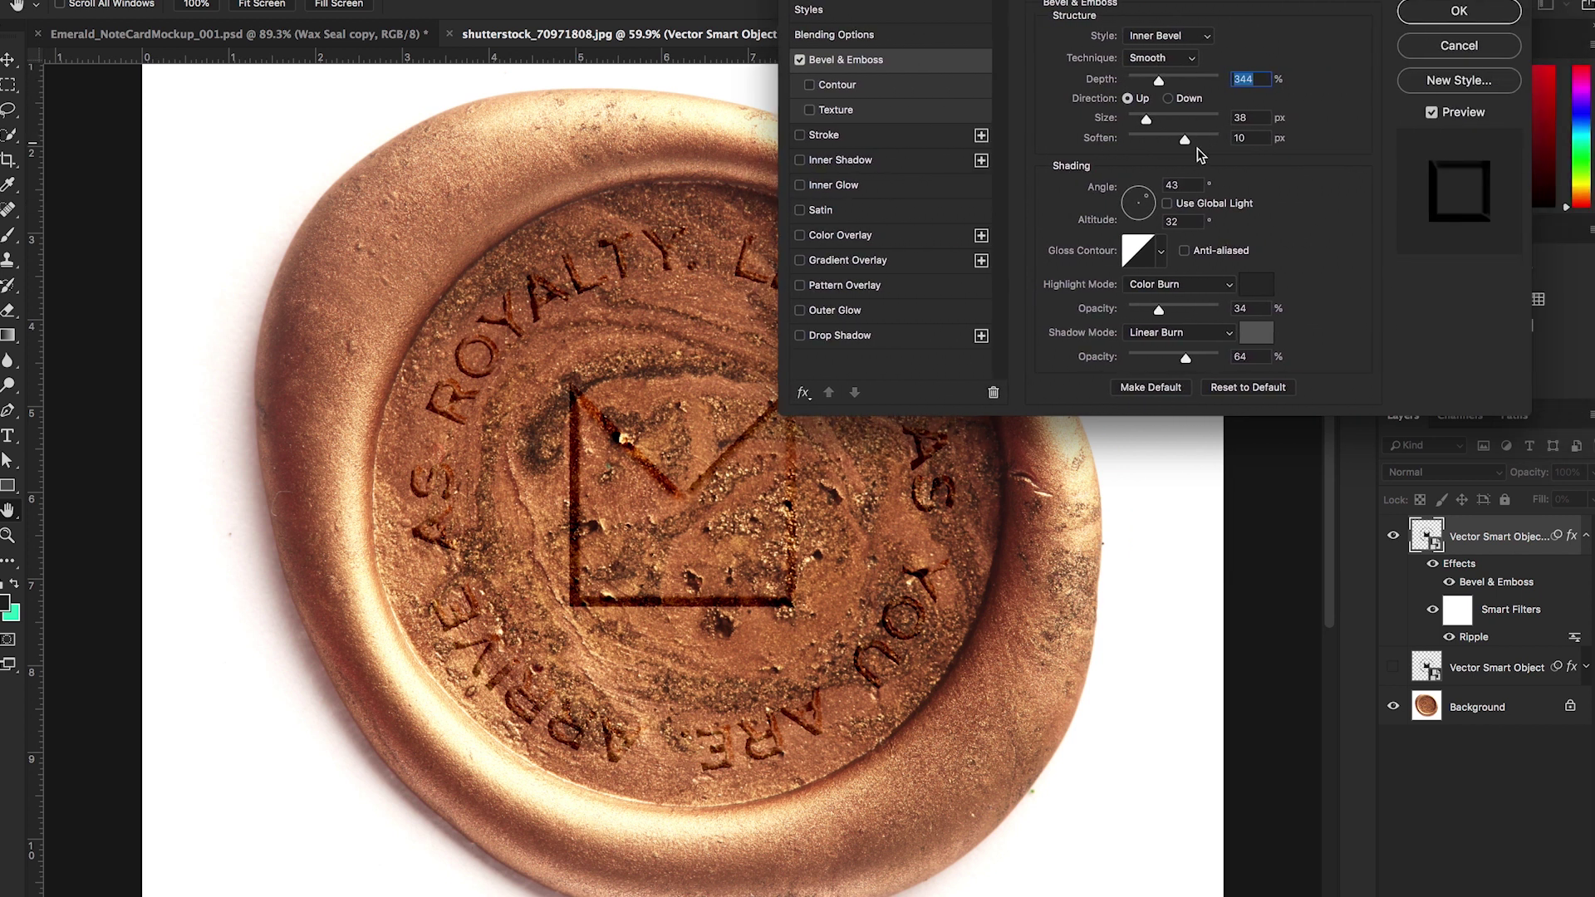
{"action": "left_click_drag", "start_coordinate": [1159, 81], "coordinate": [1145, 80]}
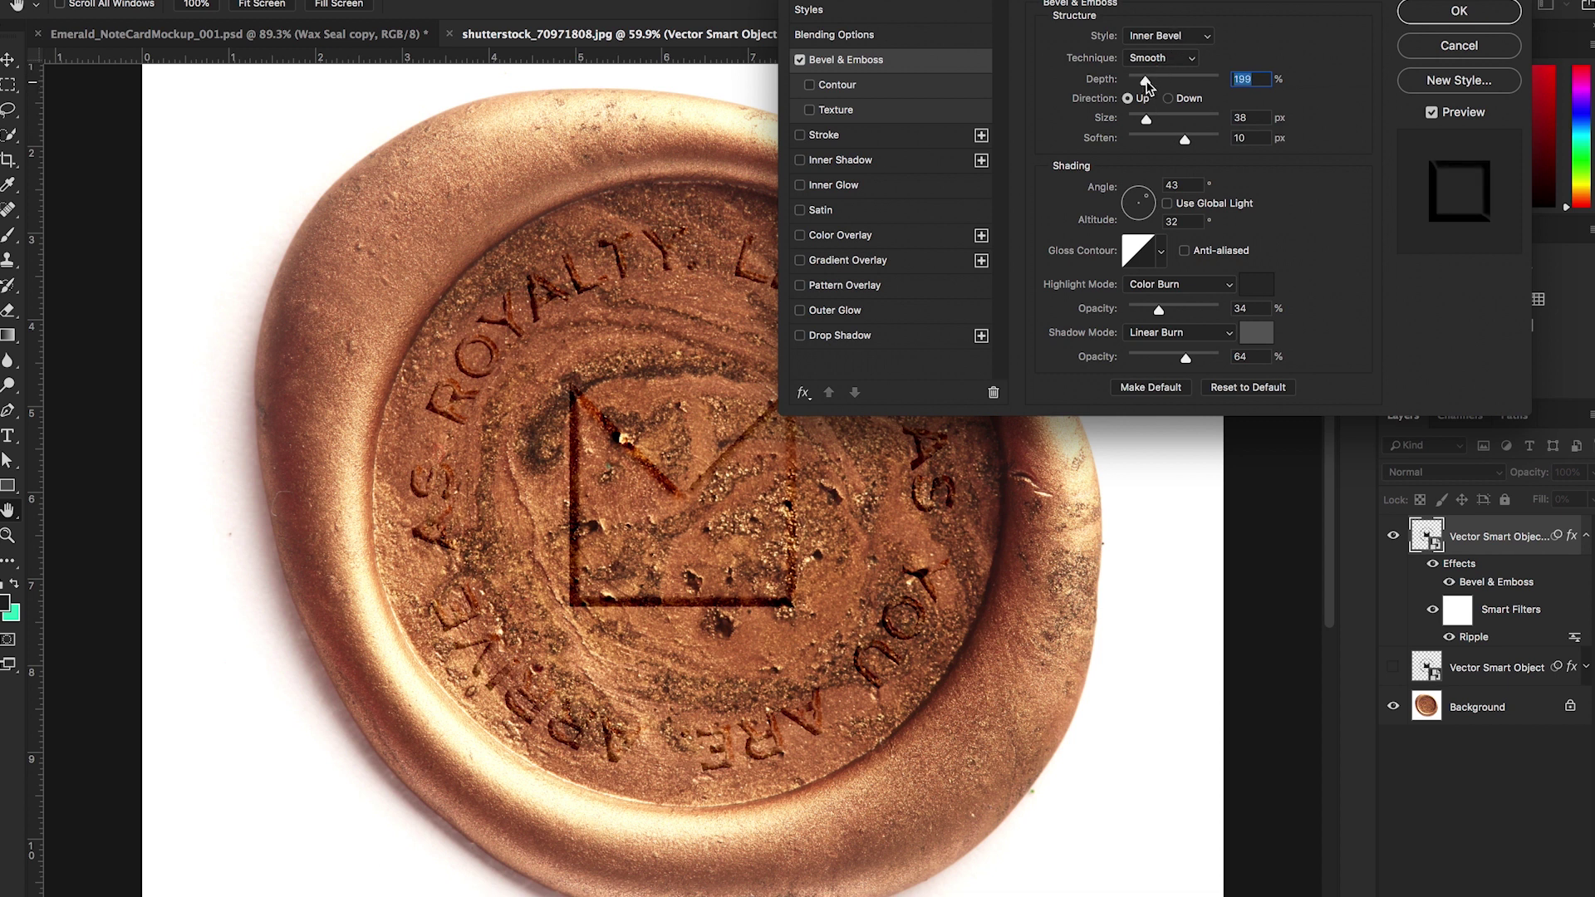
{"action": "left_click_drag", "start_coordinate": [1146, 82], "coordinate": [1163, 81]}
{"action": "left_click", "coordinate": [1147, 119]}
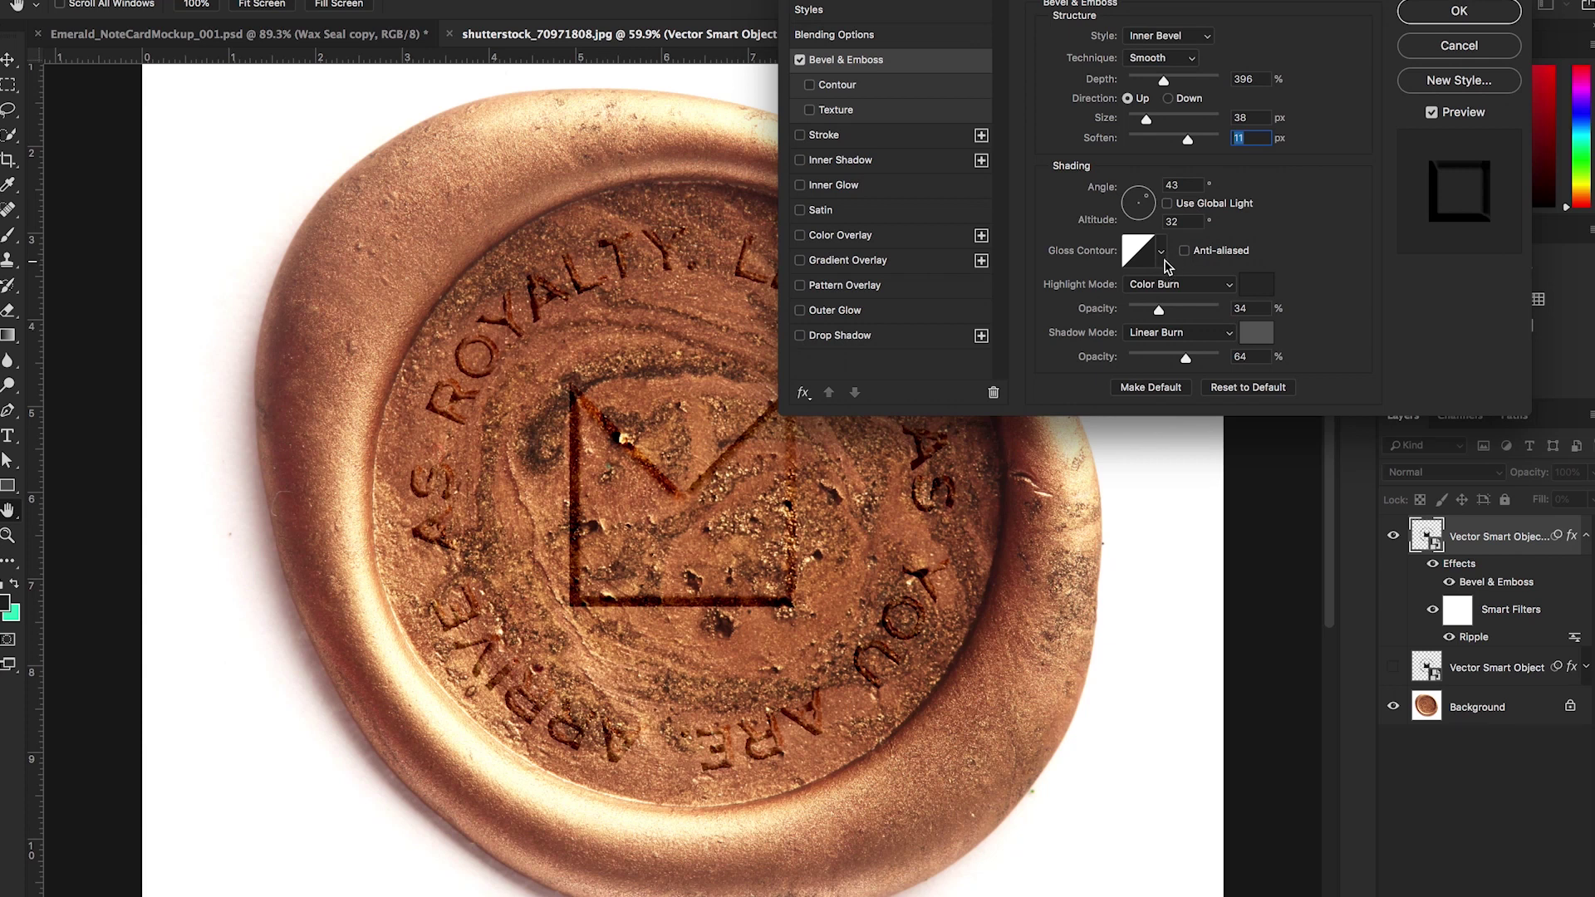
{"action": "left_click", "coordinate": [1142, 191]}
- Set the bevel shading light angle to 72°
{"action": "left_click_drag", "start_coordinate": [1080, 2], "coordinate": [1351, 2]}
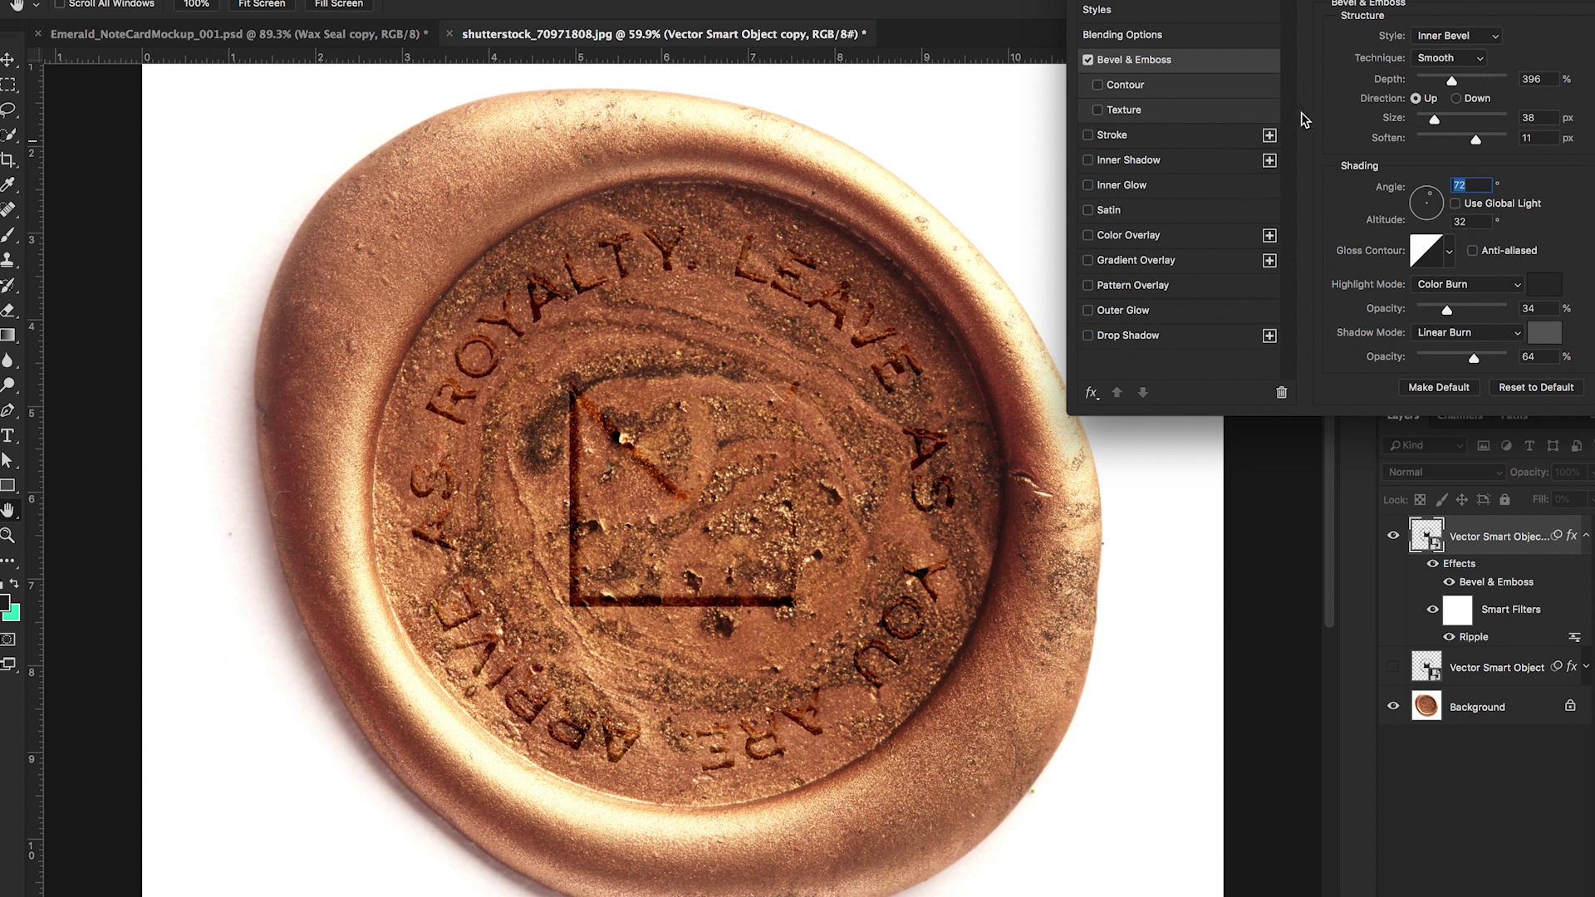
{"action": "left_click_drag", "start_coordinate": [1433, 1], "coordinate": [1261, 2]}
{"action": "left_click_drag", "start_coordinate": [1264, 215], "coordinate": [1263, 201]}
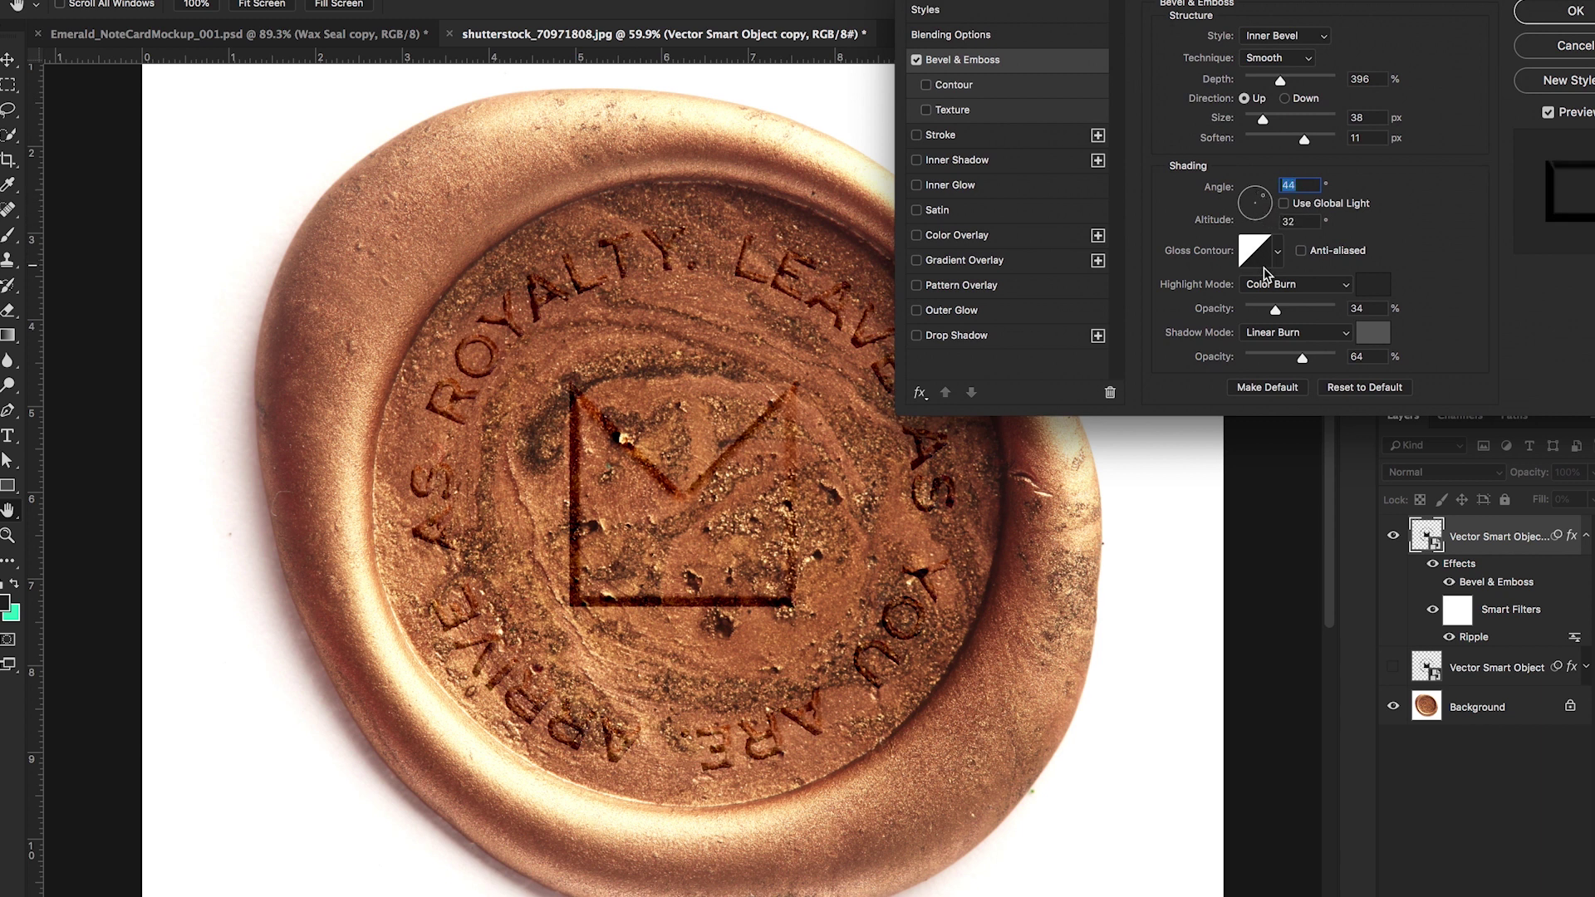
- Make the bevel highlight a very dark grey Color Burn at 33% opacity
{"action": "left_click", "coordinate": [1373, 294]}
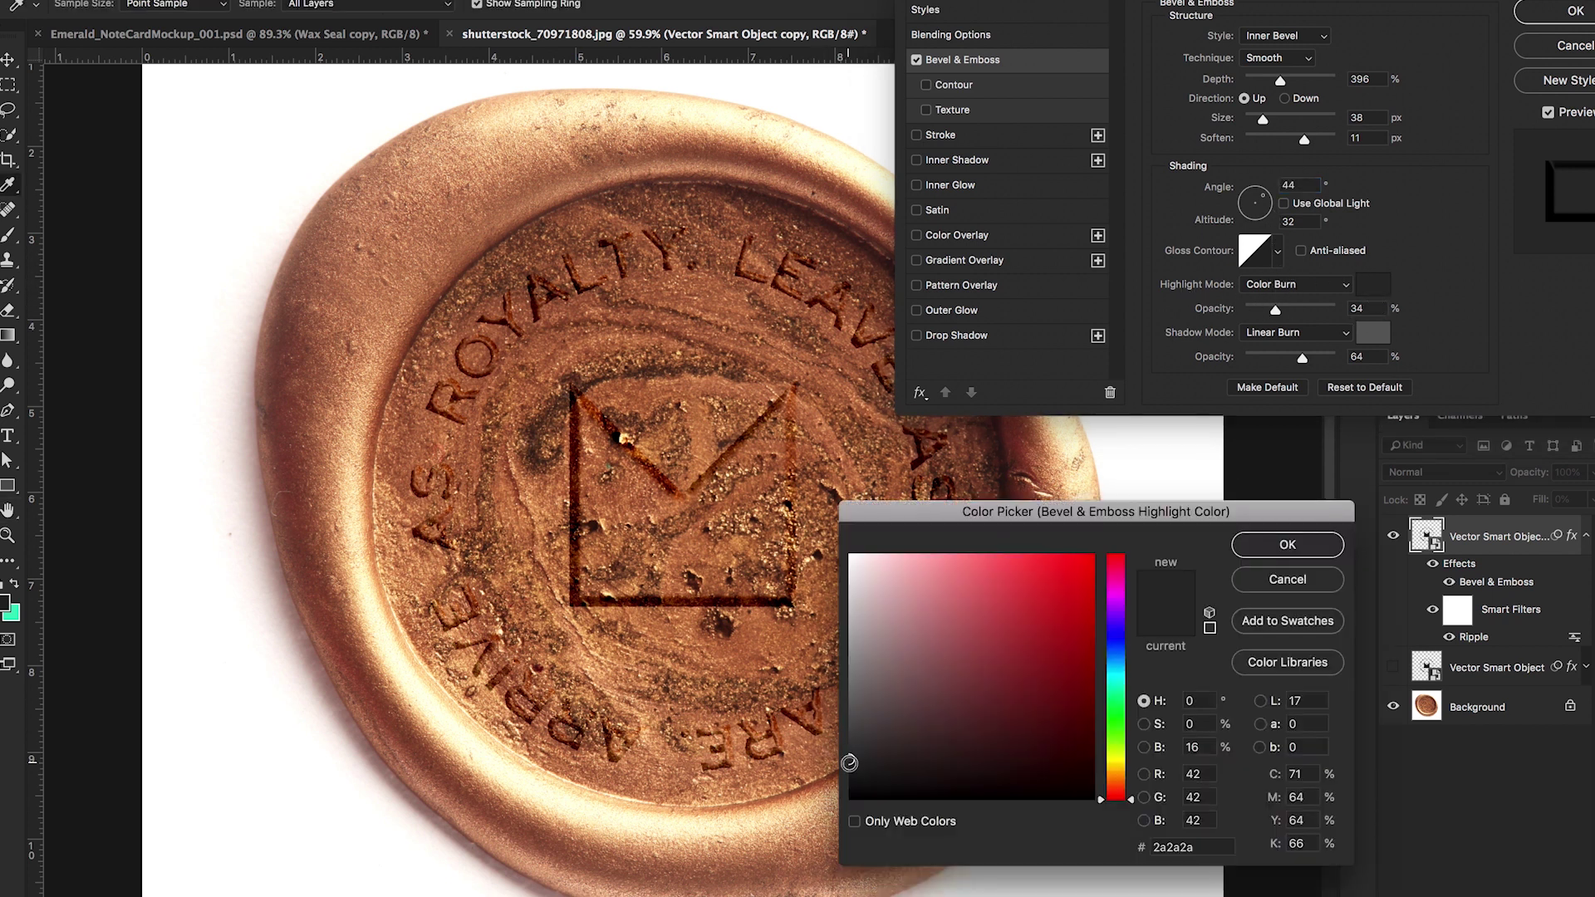
{"action": "left_click", "coordinate": [1272, 546]}
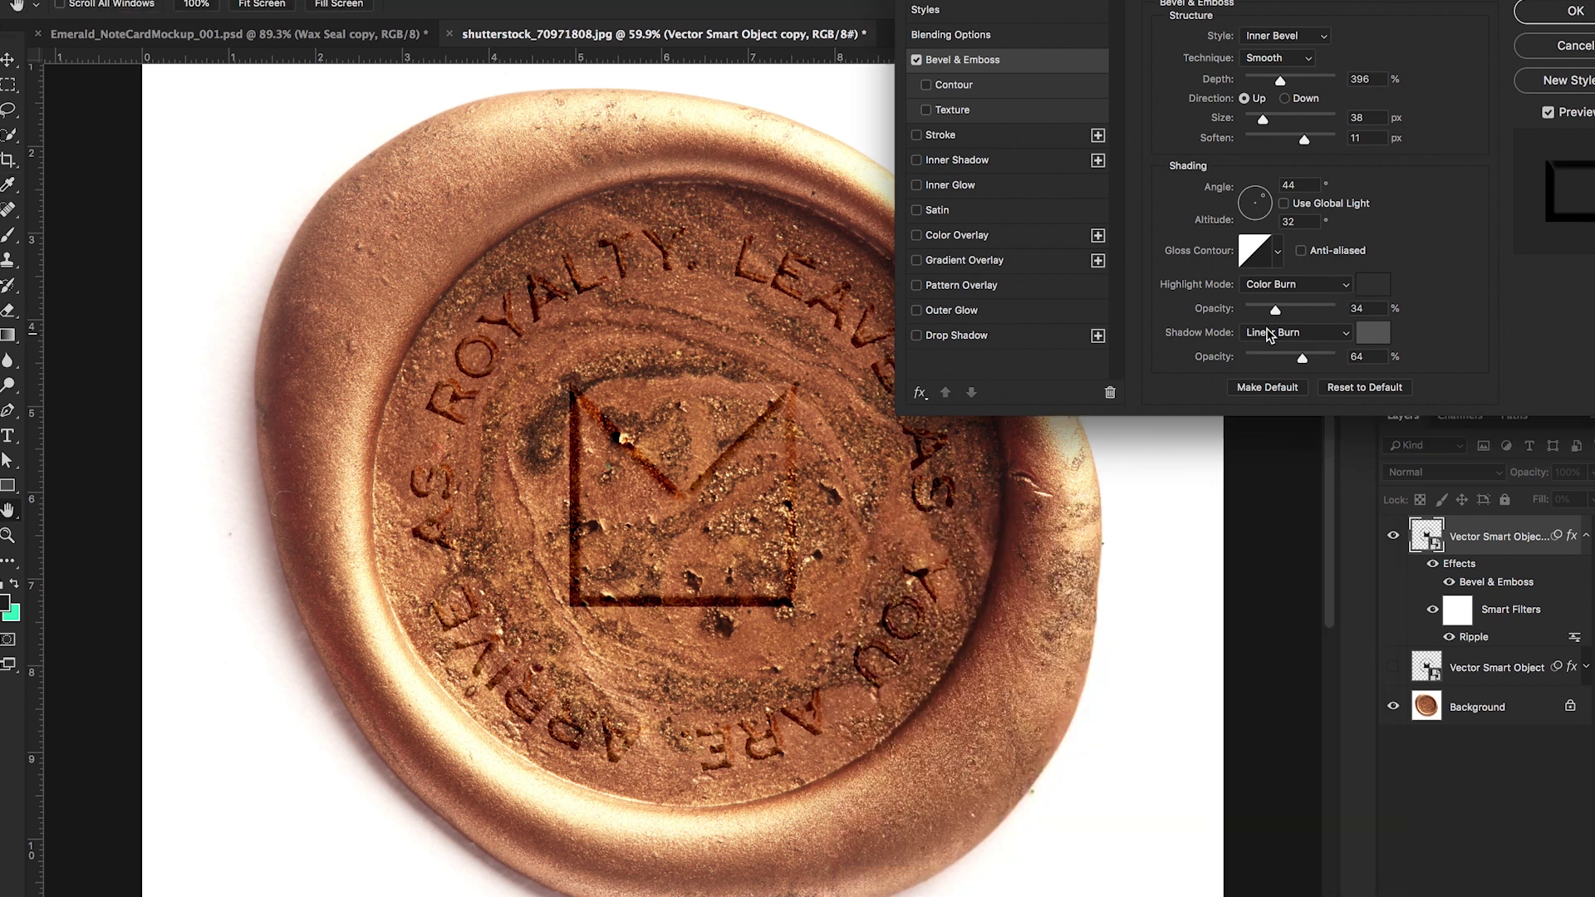
{"action": "mouse_move", "coordinate": [1275, 309]}
{"action": "left_mouse_down"}
{"action": "mouse_move", "coordinate": [1296, 310]}
{"action": "mouse_move", "coordinate": [1276, 310]}
{"action": "left_mouse_up"}
{"action": "left_click_drag", "start_coordinate": [1275, 311], "coordinate": [1270, 314]}
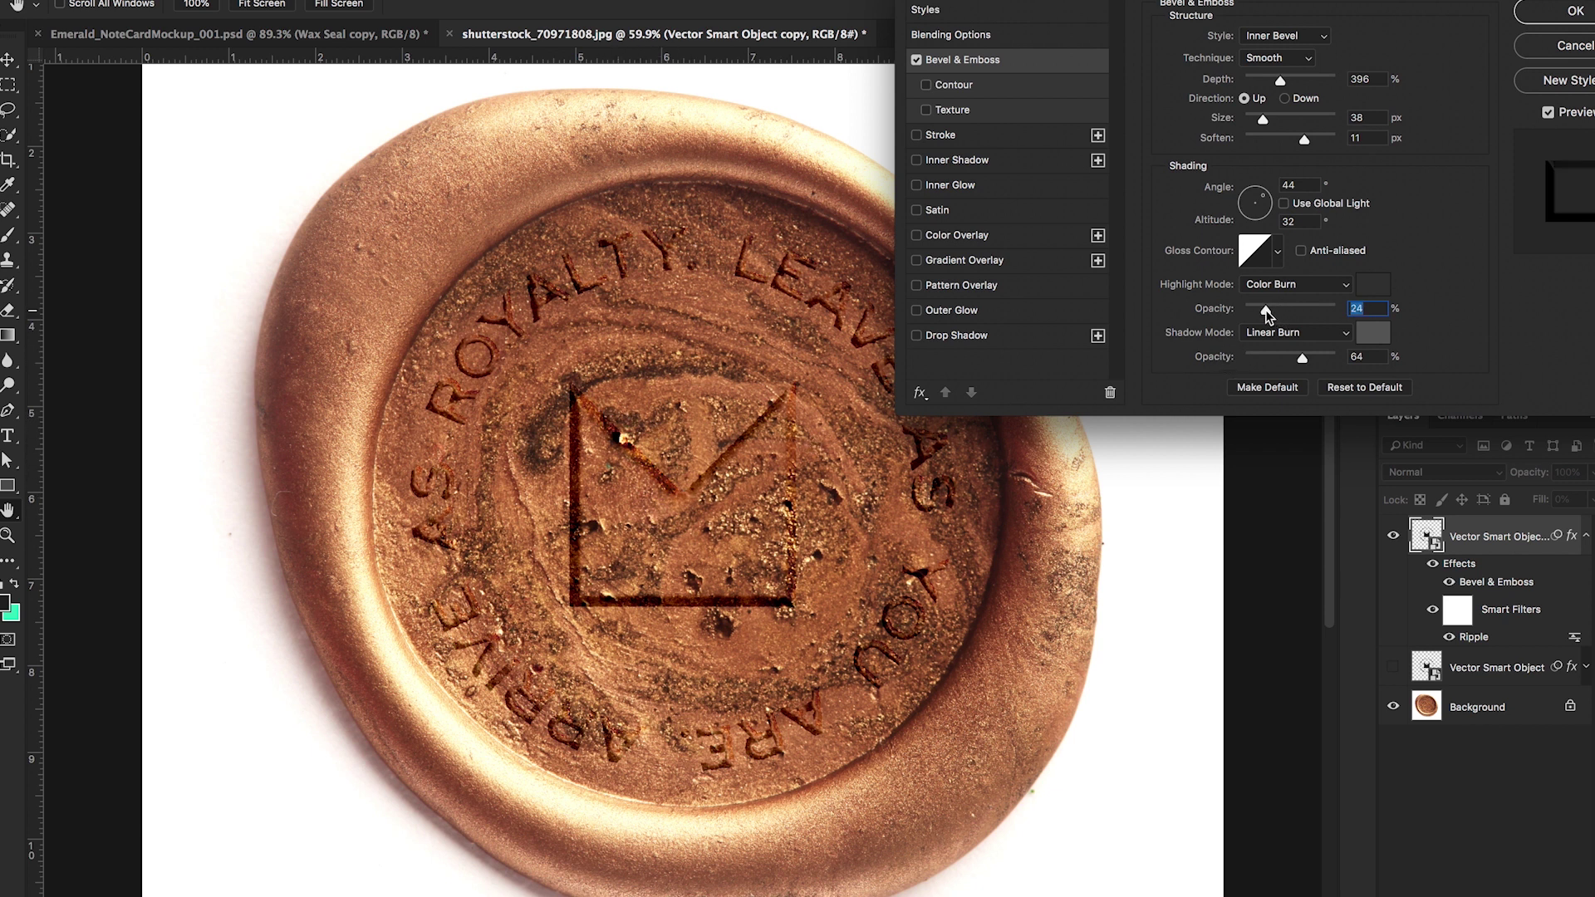
{"action": "left_click", "coordinate": [1367, 286]}
{"action": "left_click_drag", "start_coordinate": [864, 789], "coordinate": [770, 856]}
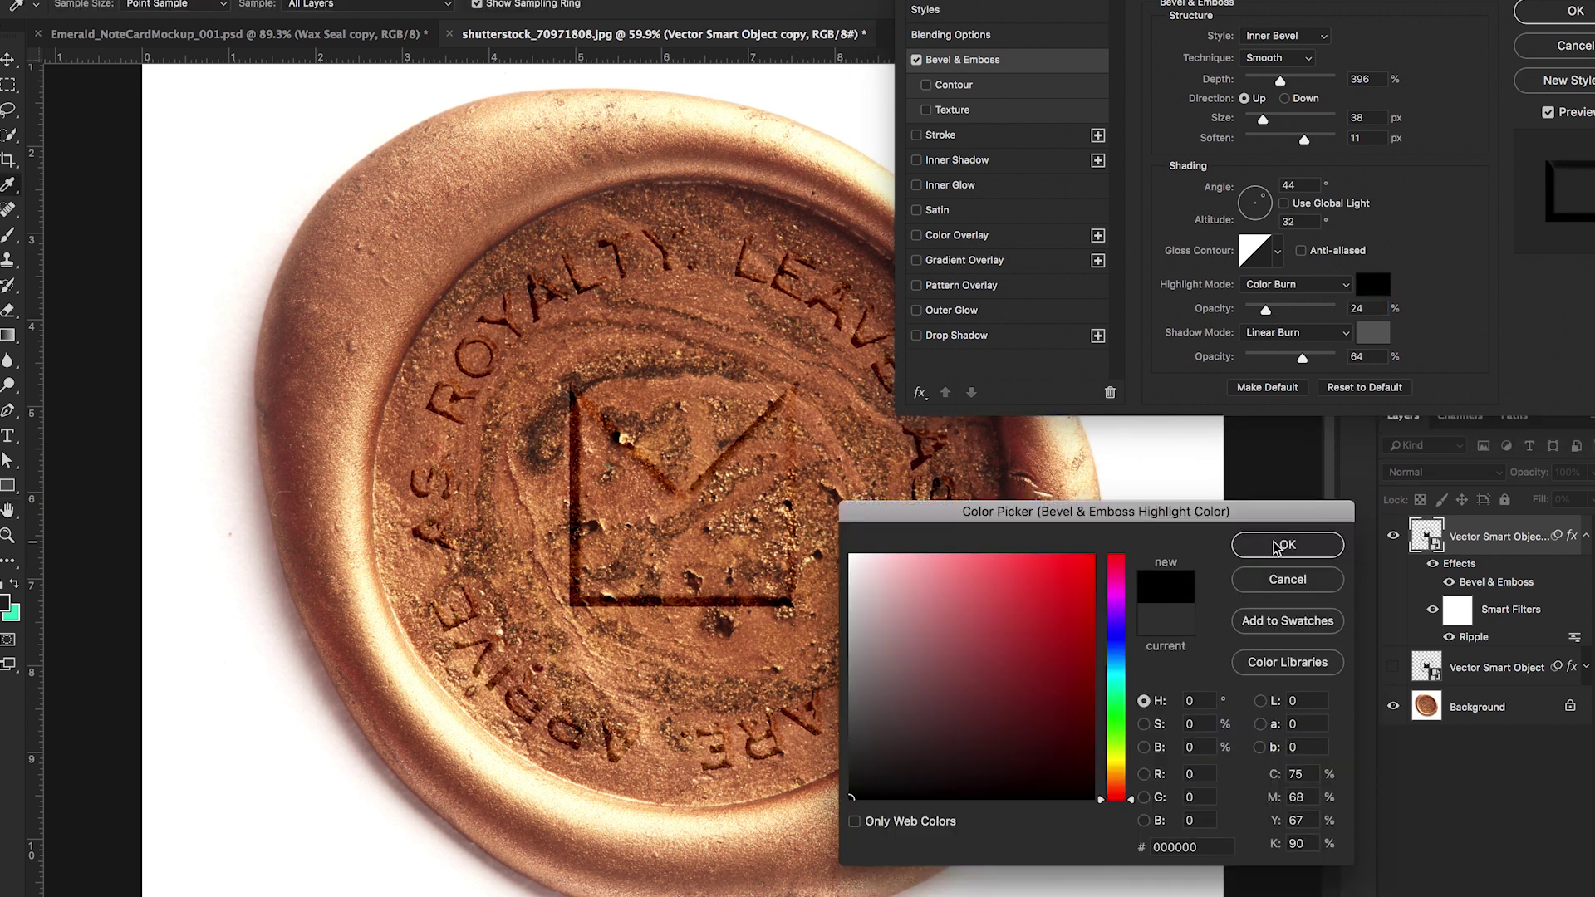
{"action": "left_click", "coordinate": [1280, 545]}
{"action": "left_click_drag", "start_coordinate": [1309, 309], "coordinate": [1319, 311]}
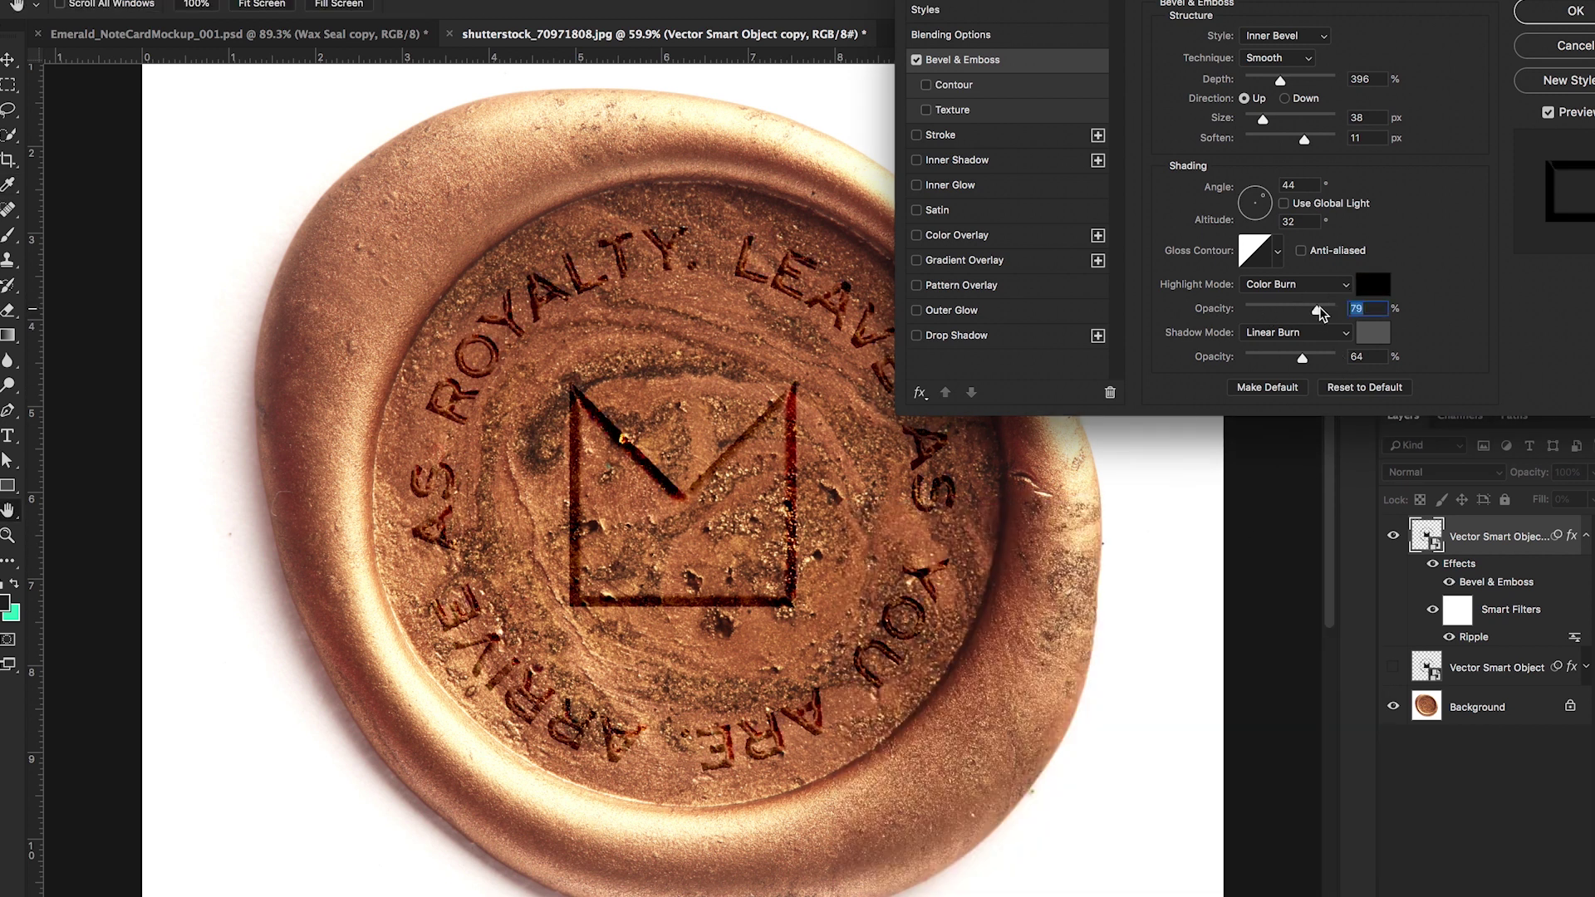
{"action": "left_click", "coordinate": [1372, 285]}
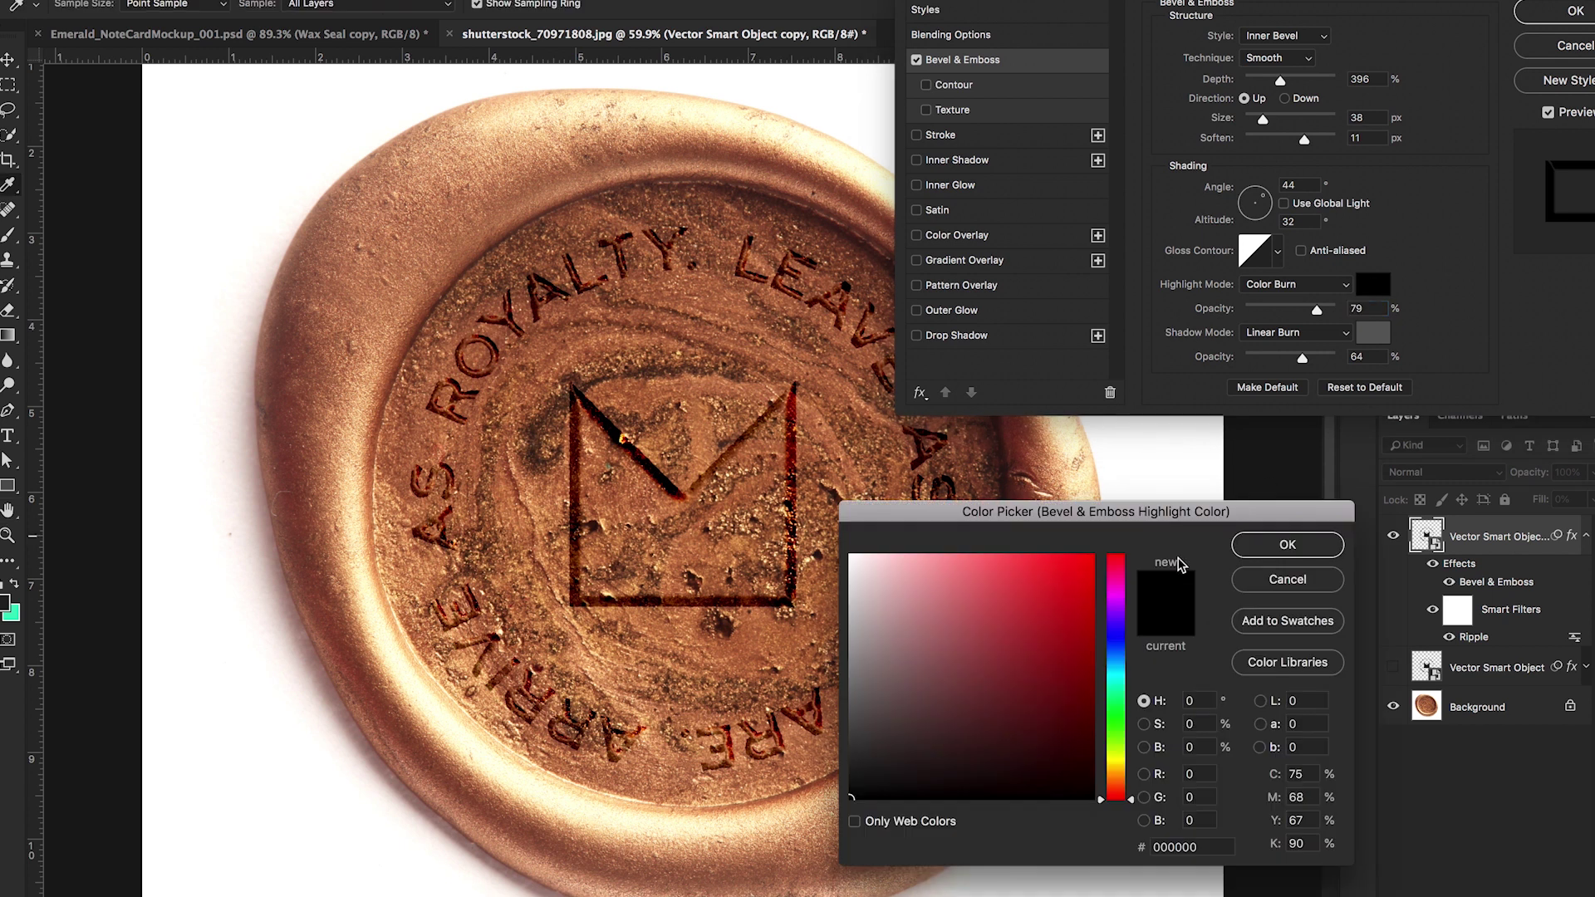
{"action": "left_click_drag", "start_coordinate": [898, 746], "coordinate": [879, 706]}
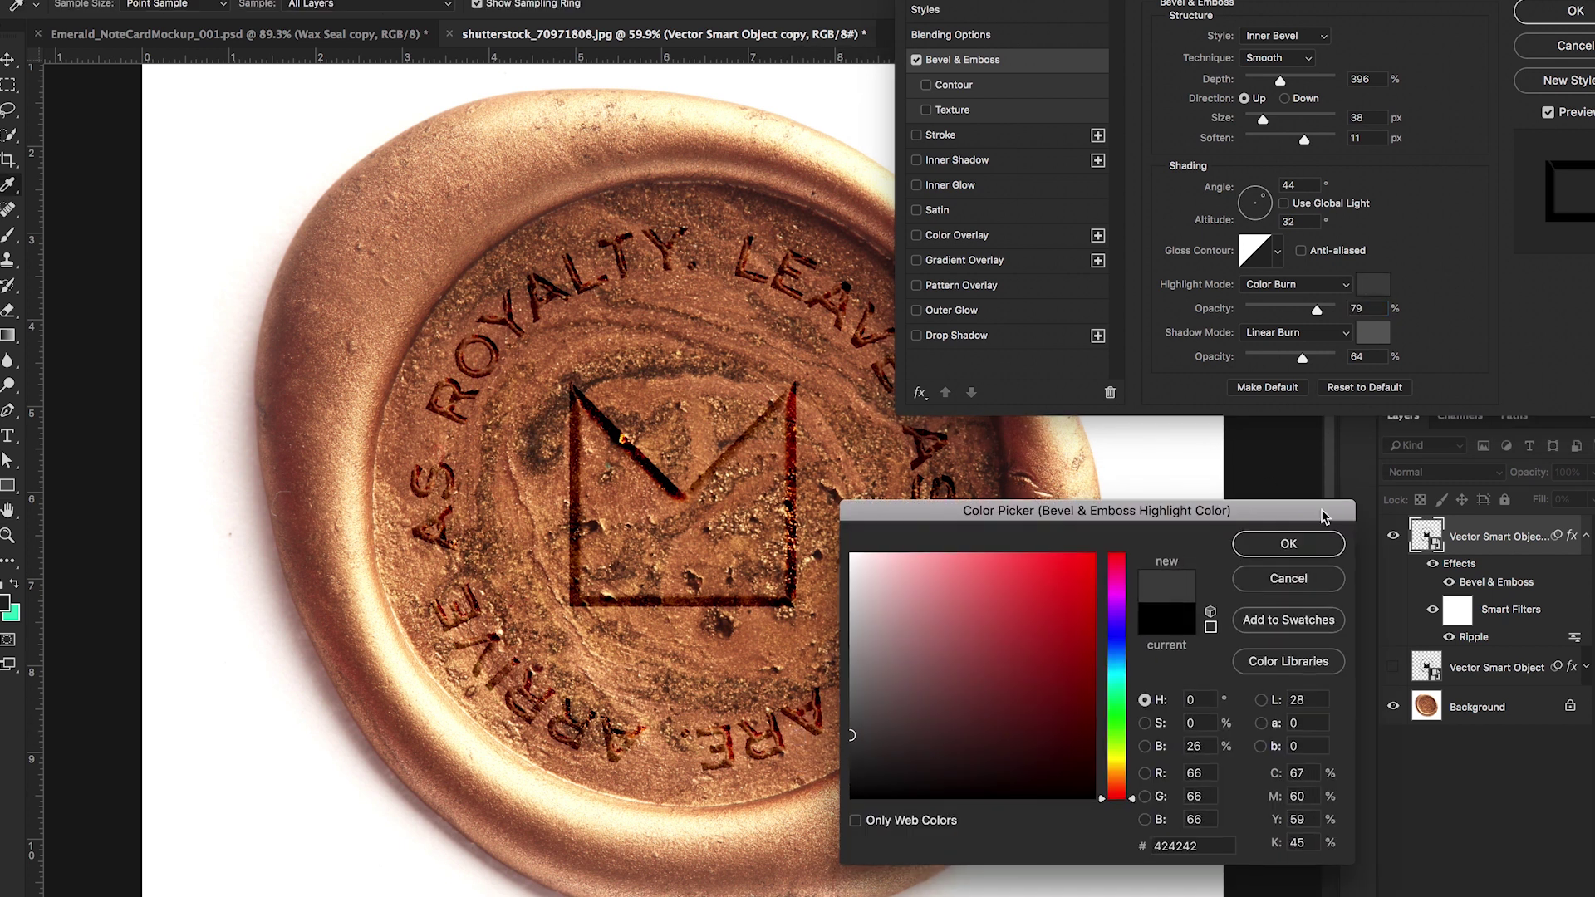
{"action": "left_click", "coordinate": [1287, 544]}
{"action": "left_click_drag", "start_coordinate": [1303, 307], "coordinate": [1275, 312]}
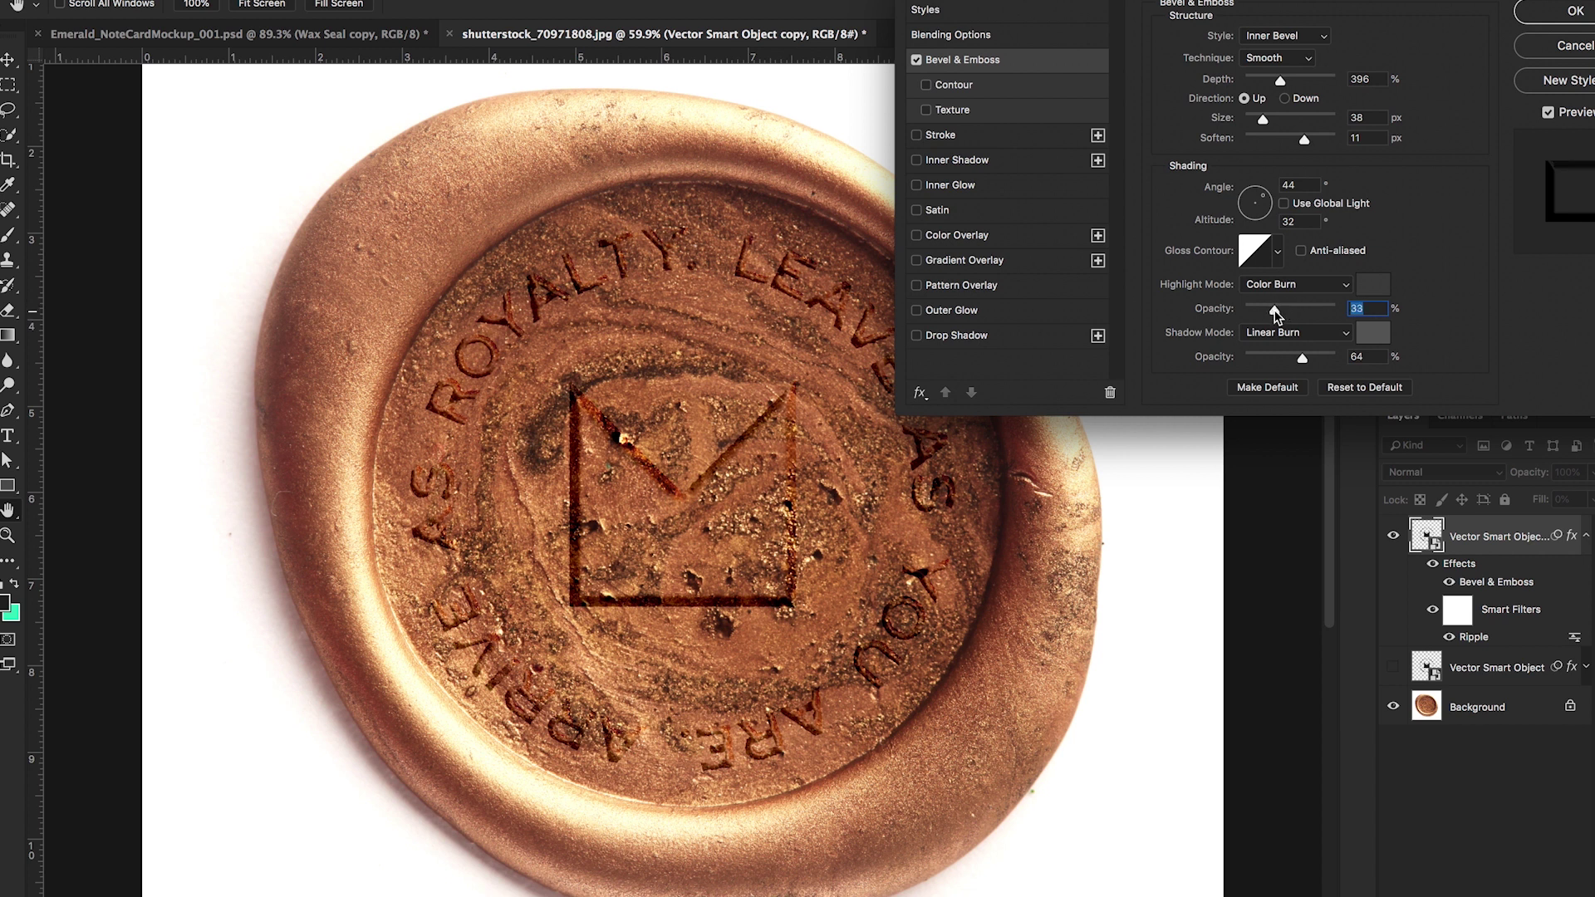
- Set the Linear Burn shadow opacity to 64% and enable Inner Shadow
{"action": "left_click", "coordinate": [1302, 359]}
{"action": "left_click", "coordinate": [927, 164]}
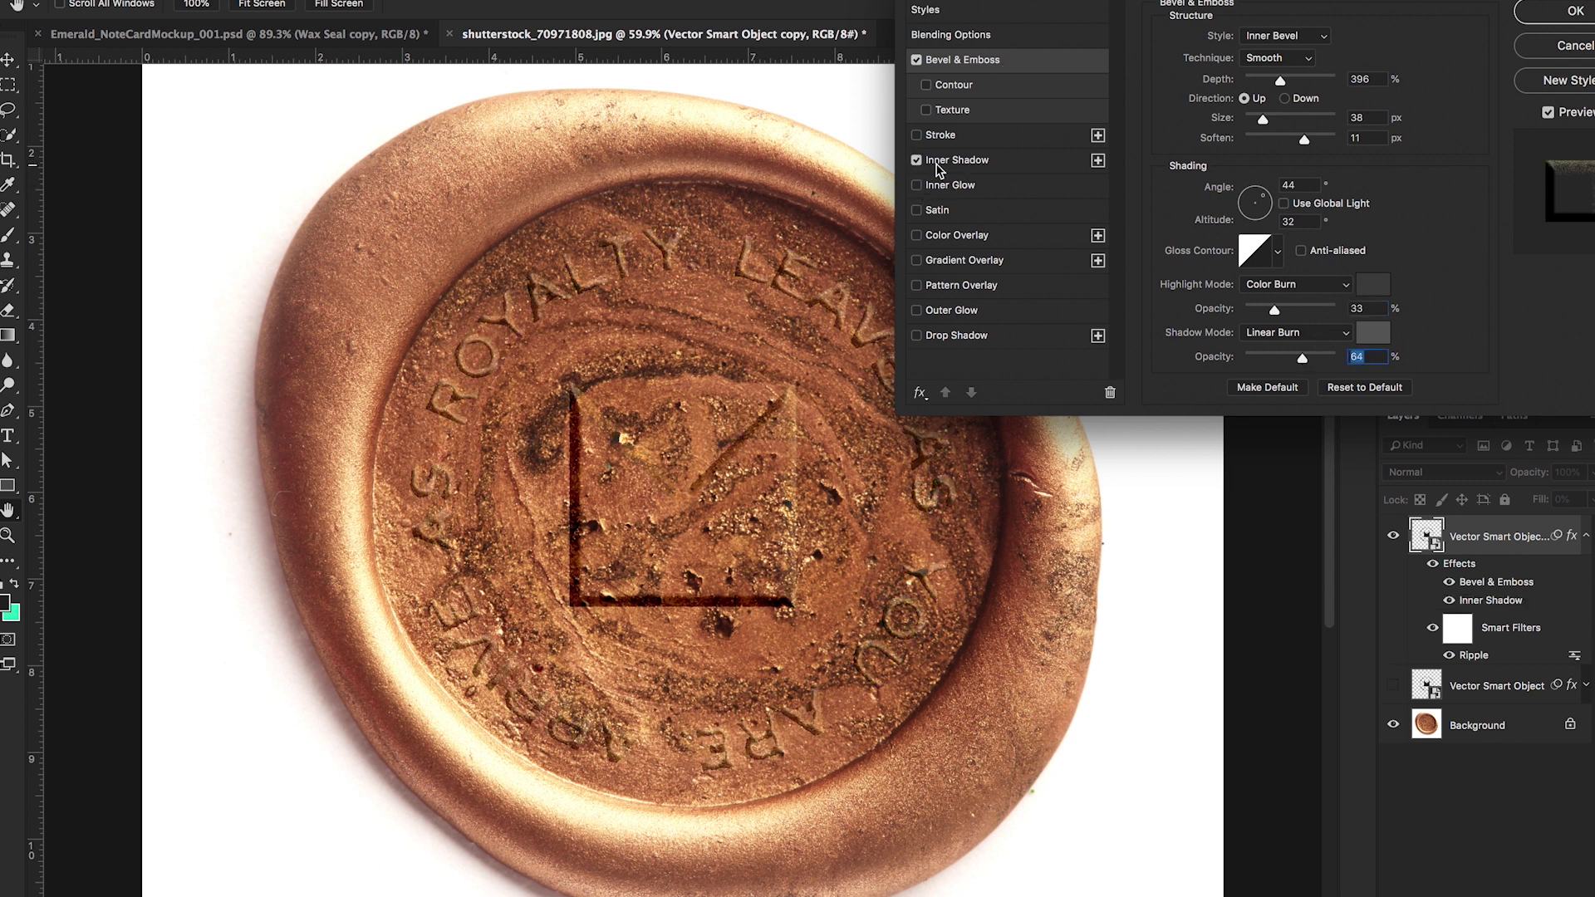
{"action": "left_click", "coordinate": [918, 162]}
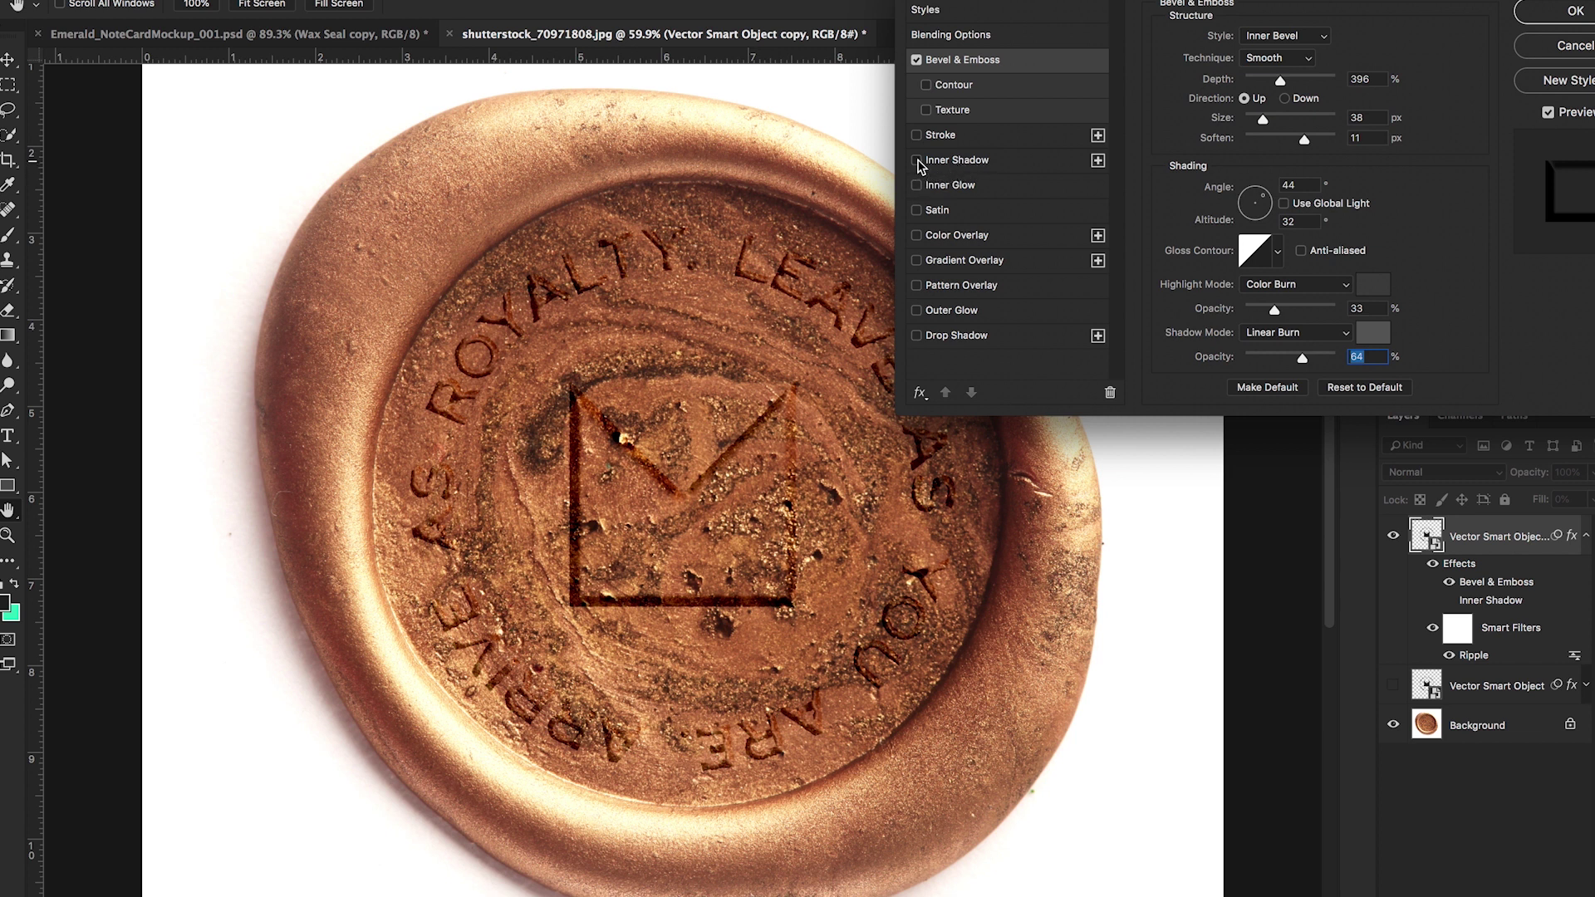
{"action": "left_click", "coordinate": [916, 160]}
- Give the inner shadow a pale yellow colour sampled from the seal's edge
{"action": "left_click", "coordinate": [970, 169]}
{"action": "left_click", "coordinate": [1357, 39]}
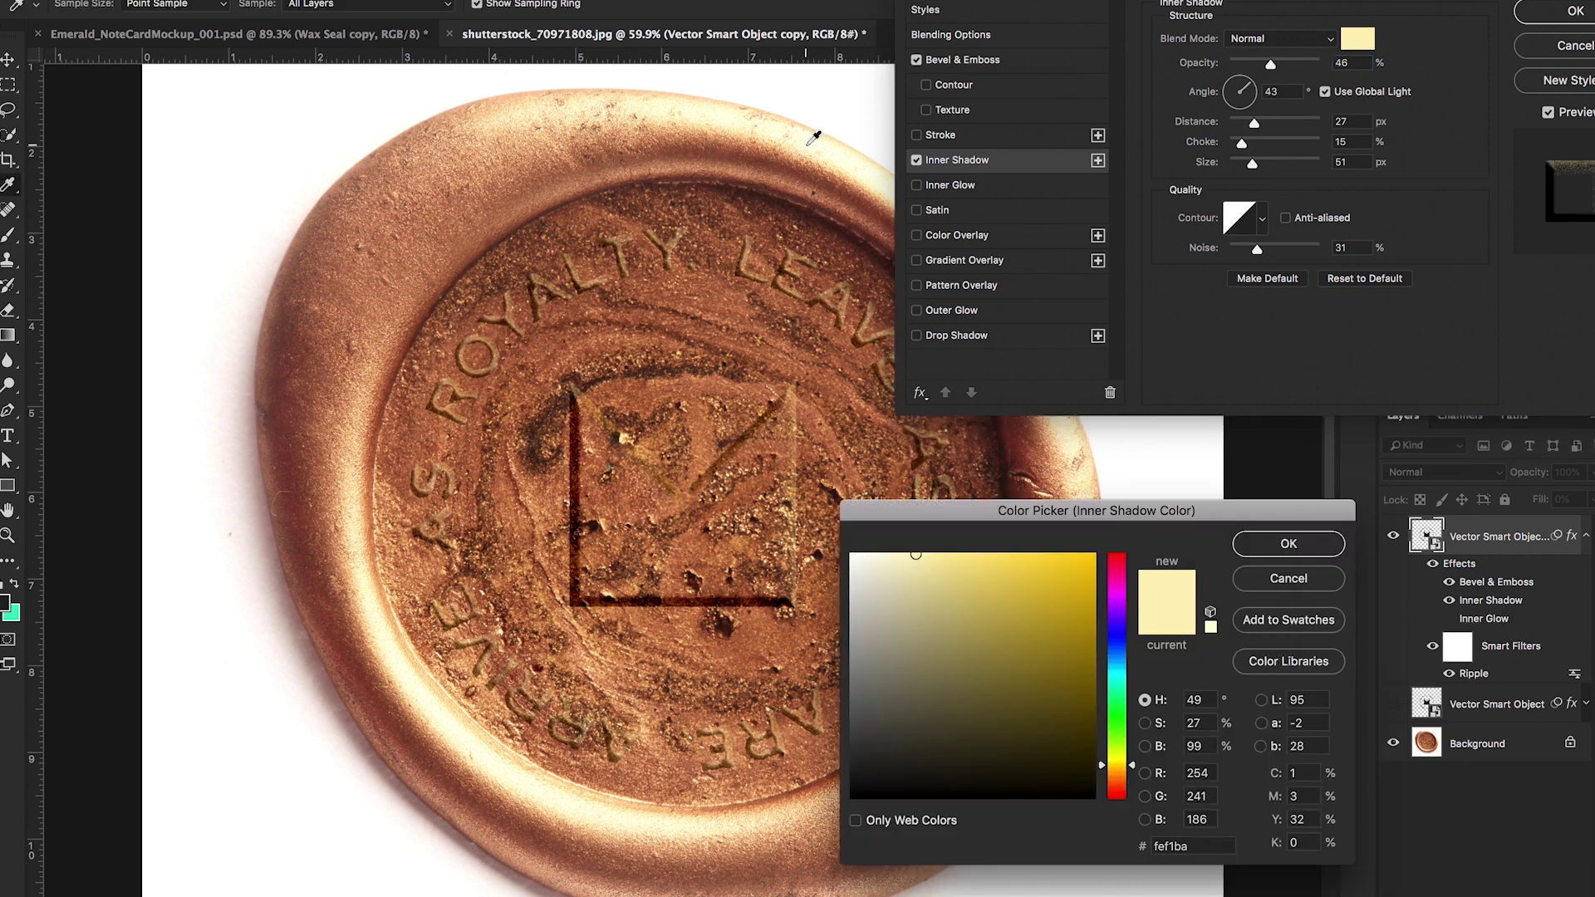
{"action": "left_click_drag", "start_coordinate": [816, 135], "coordinate": [815, 131]}
{"action": "left_click", "coordinate": [812, 137]}
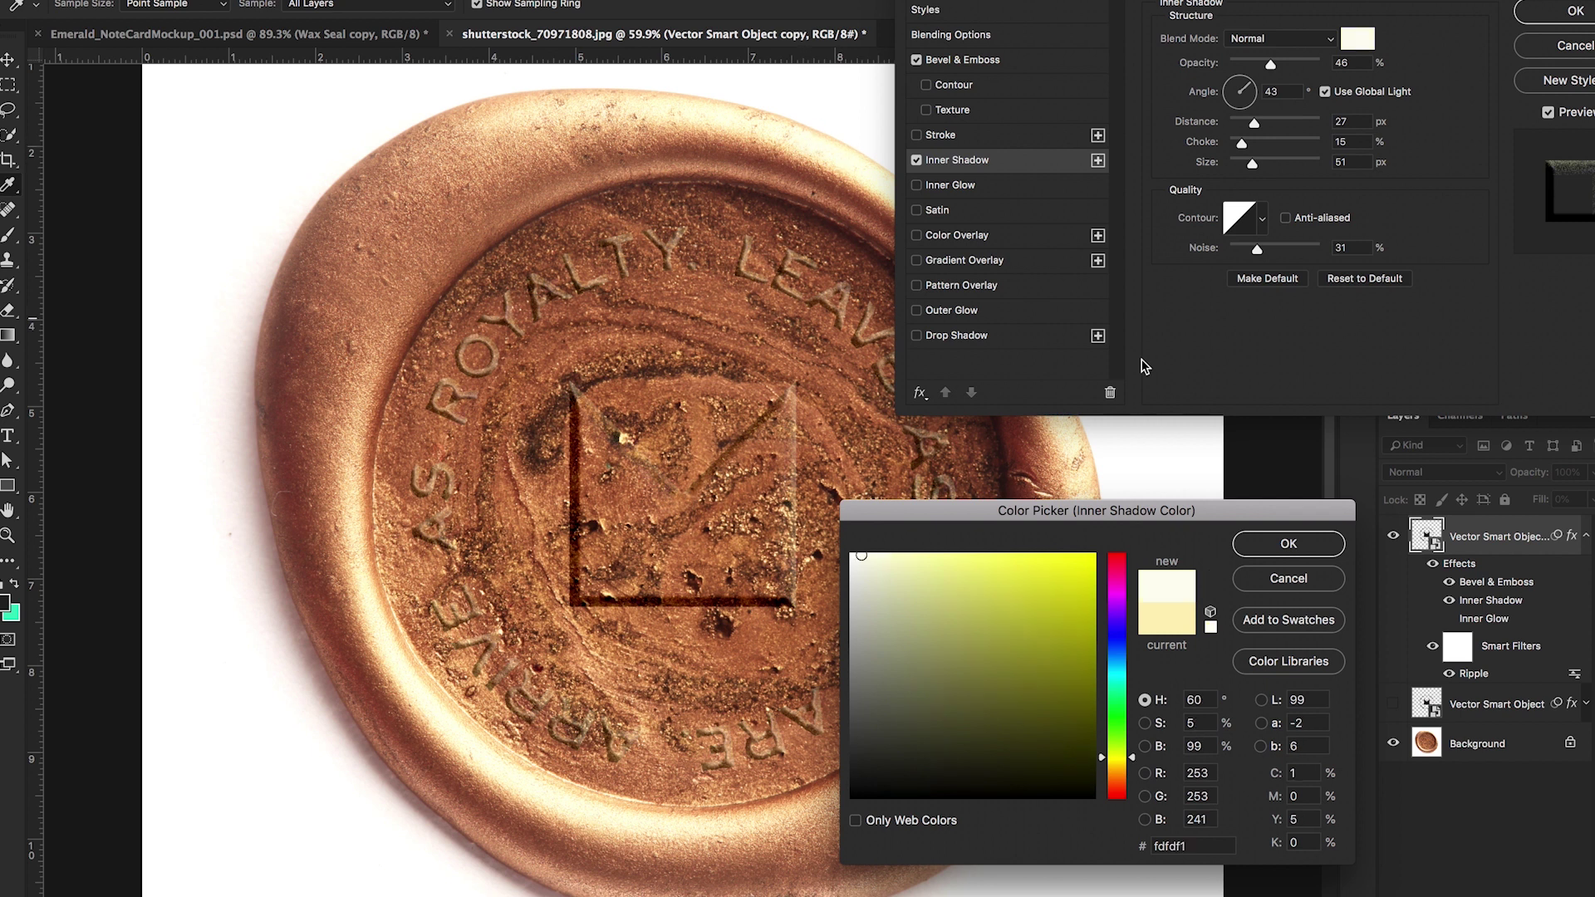
{"action": "left_click", "coordinate": [1299, 549]}
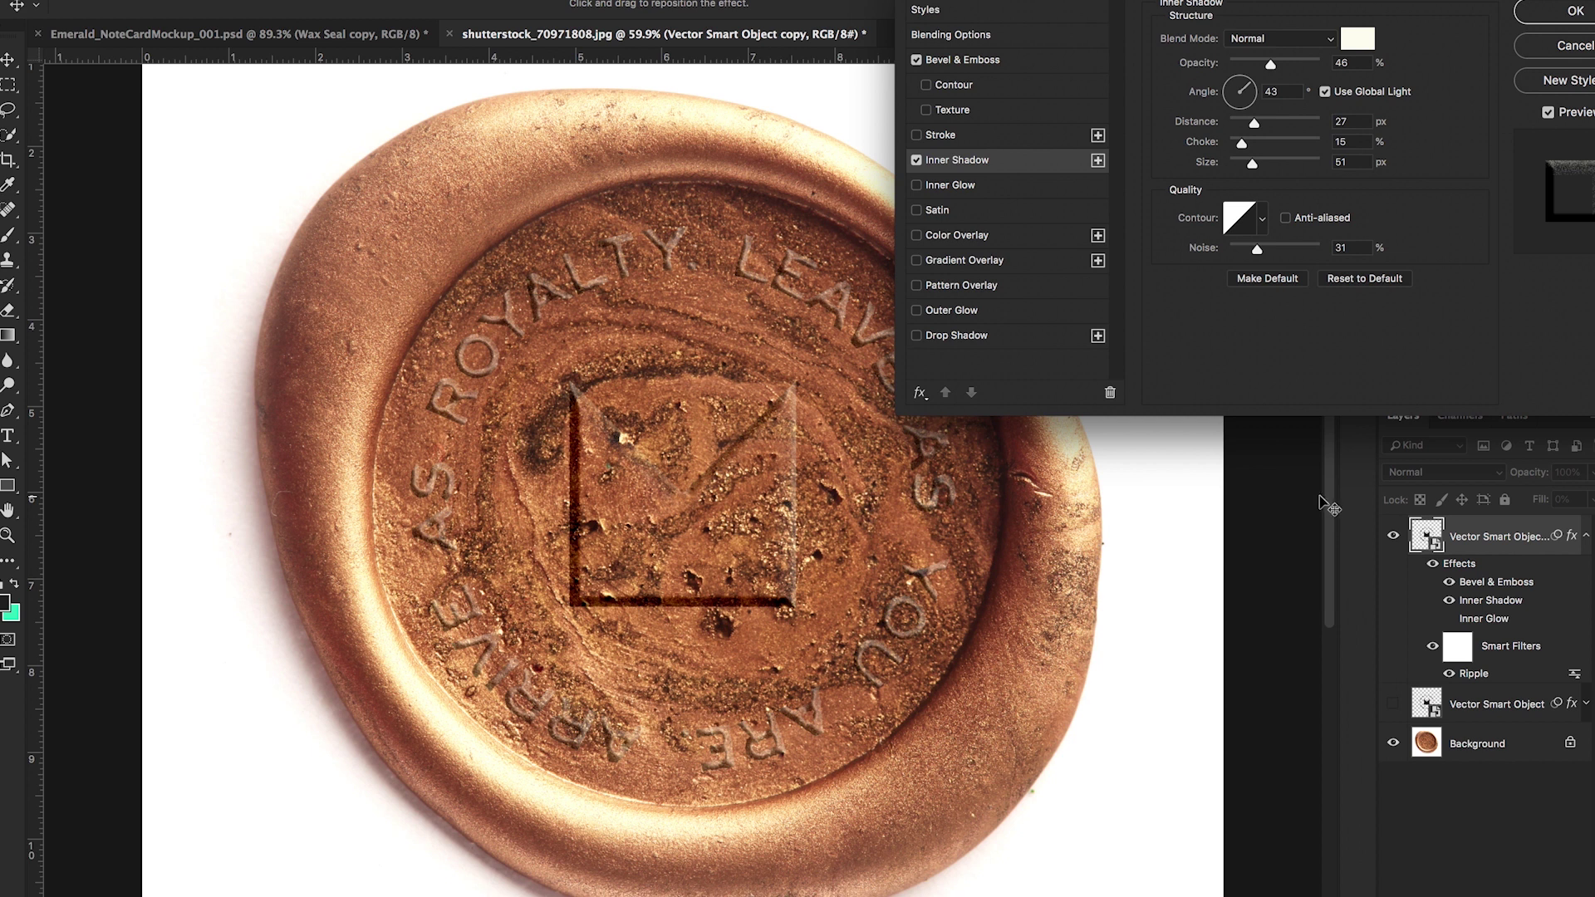
{"action": "left_click", "coordinate": [1357, 38]}
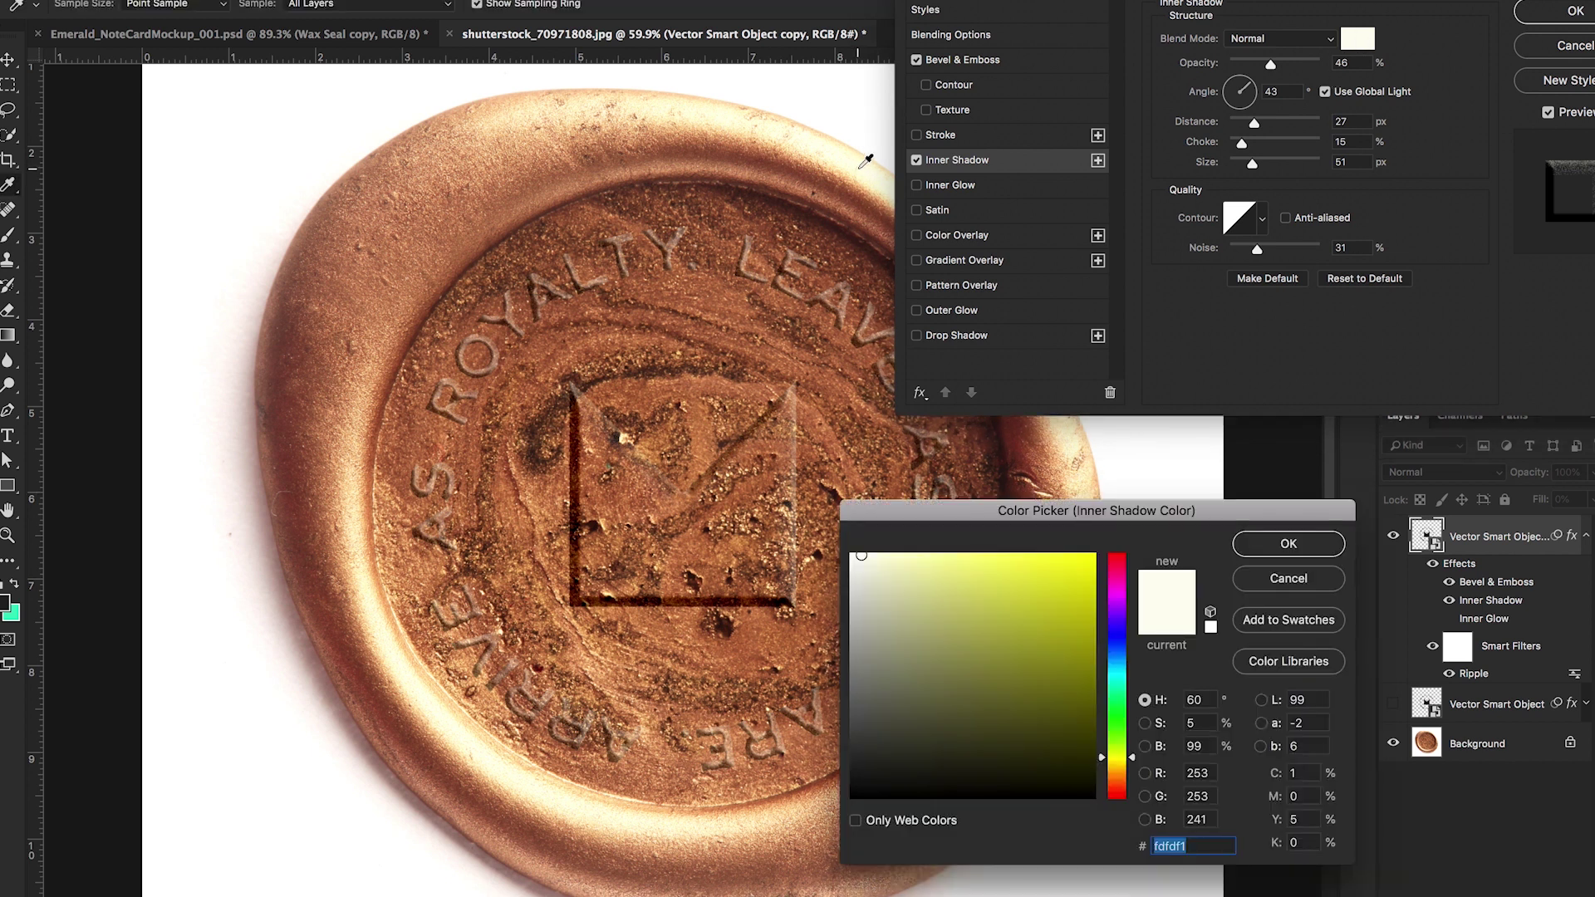
{"action": "left_click", "coordinate": [871, 172]}
{"action": "key", "text": "Return"}
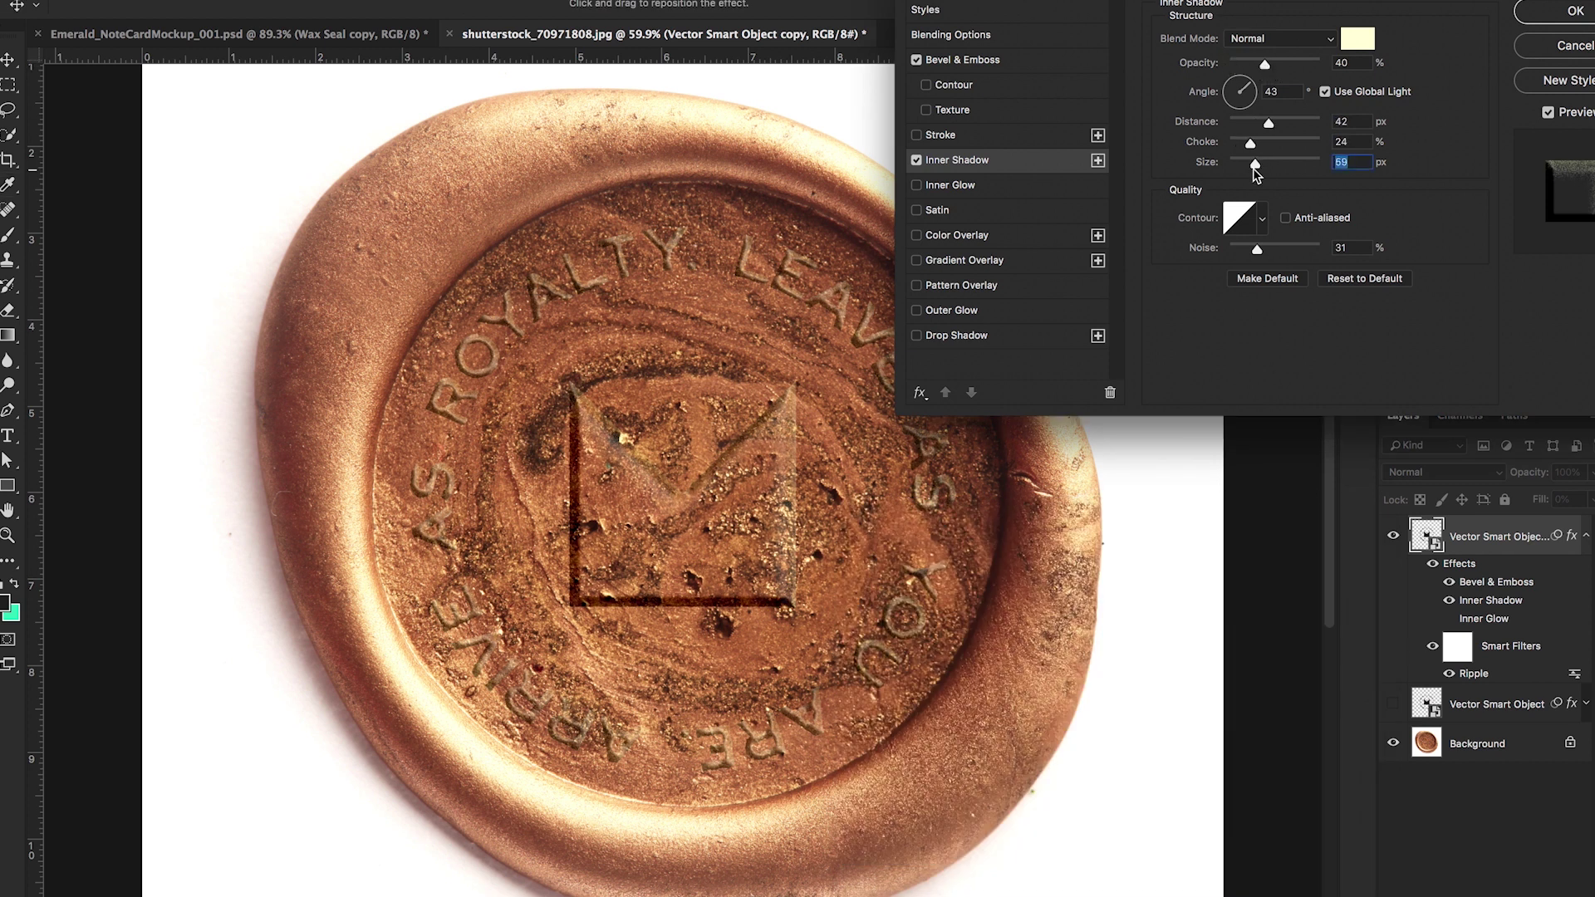
- Set inner shadow to 40% opacity, 37 px distance, 11% choke, 59 px size, 25% noise; enable Gradient Overlay
{"action": "left_click_drag", "start_coordinate": [1252, 164], "coordinate": [1255, 163]}
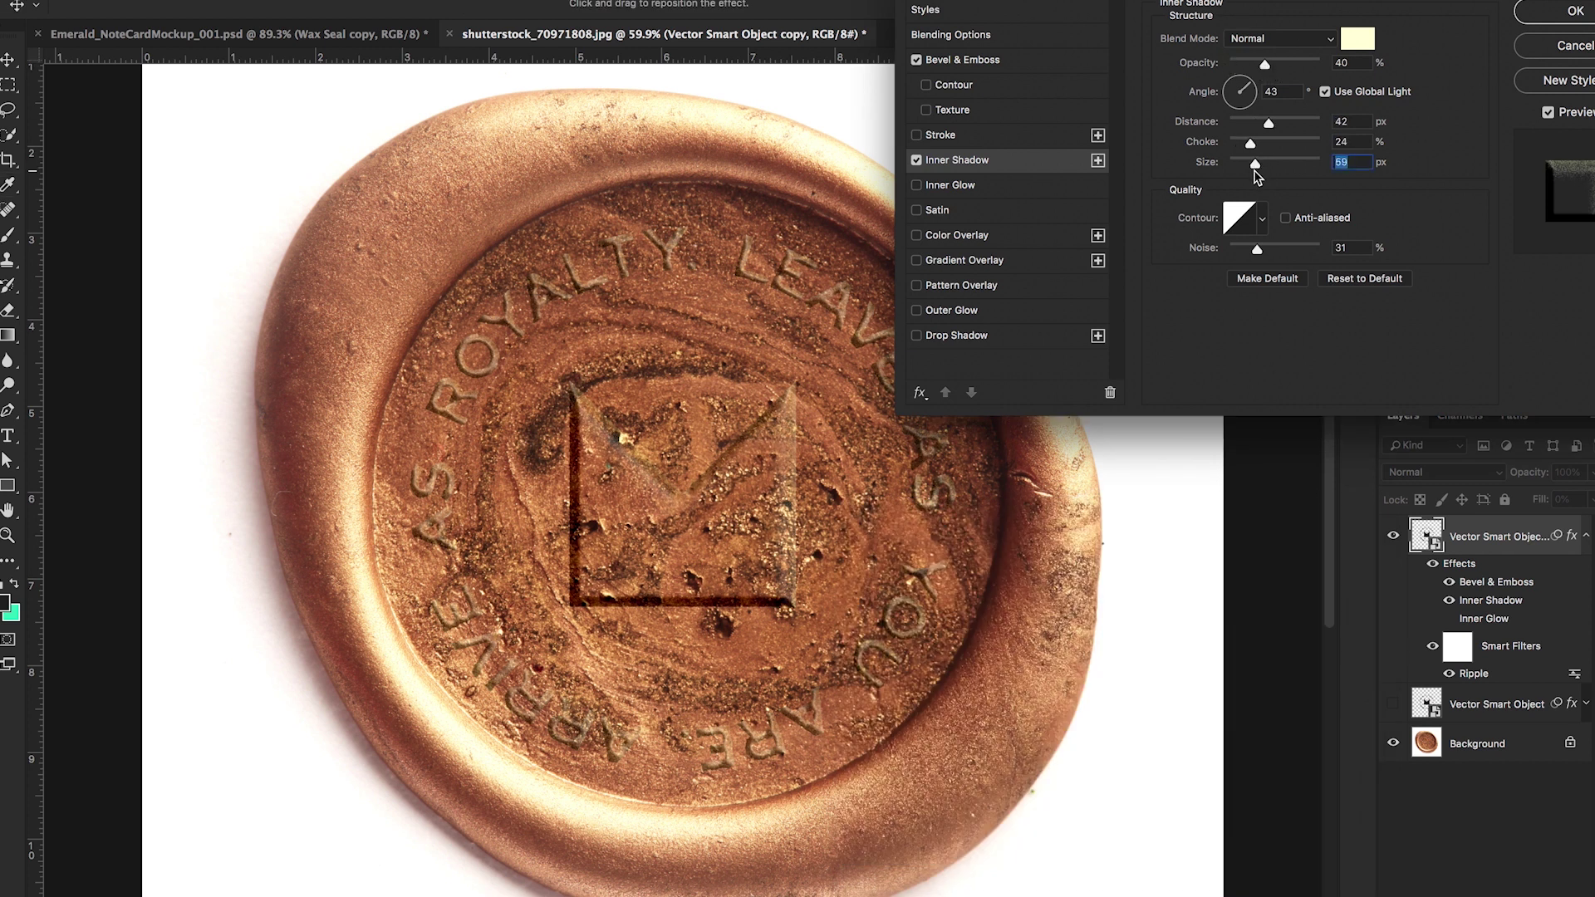
{"action": "left_click_drag", "start_coordinate": [1260, 254], "coordinate": [1254, 255]}
{"action": "left_click_drag", "start_coordinate": [1269, 123], "coordinate": [1259, 125]}
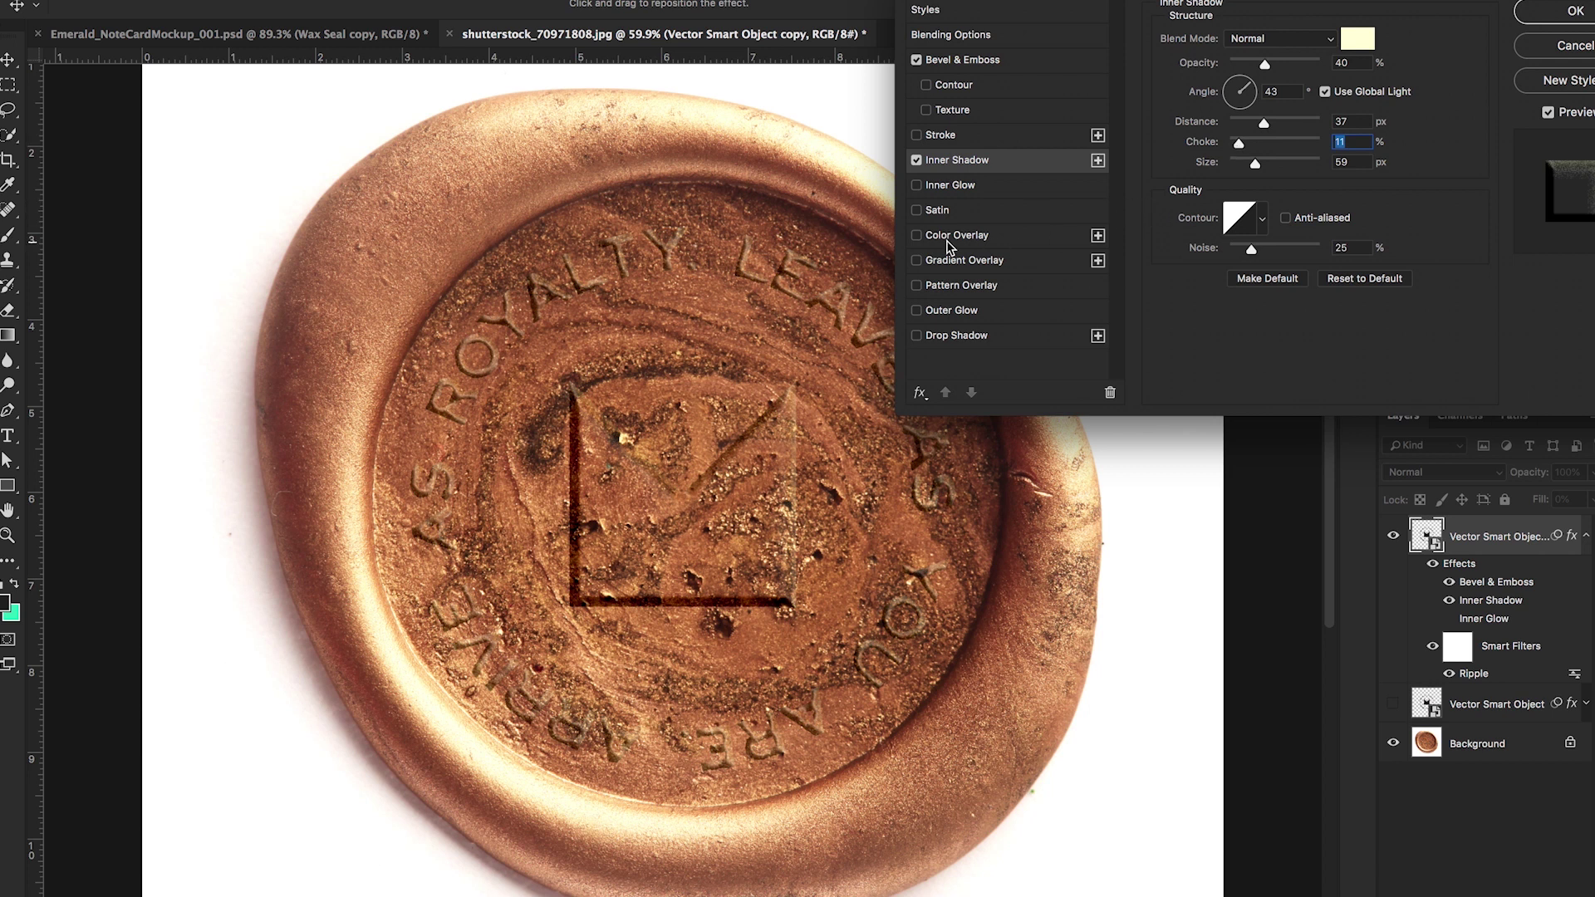
{"action": "left_click", "coordinate": [917, 261]}
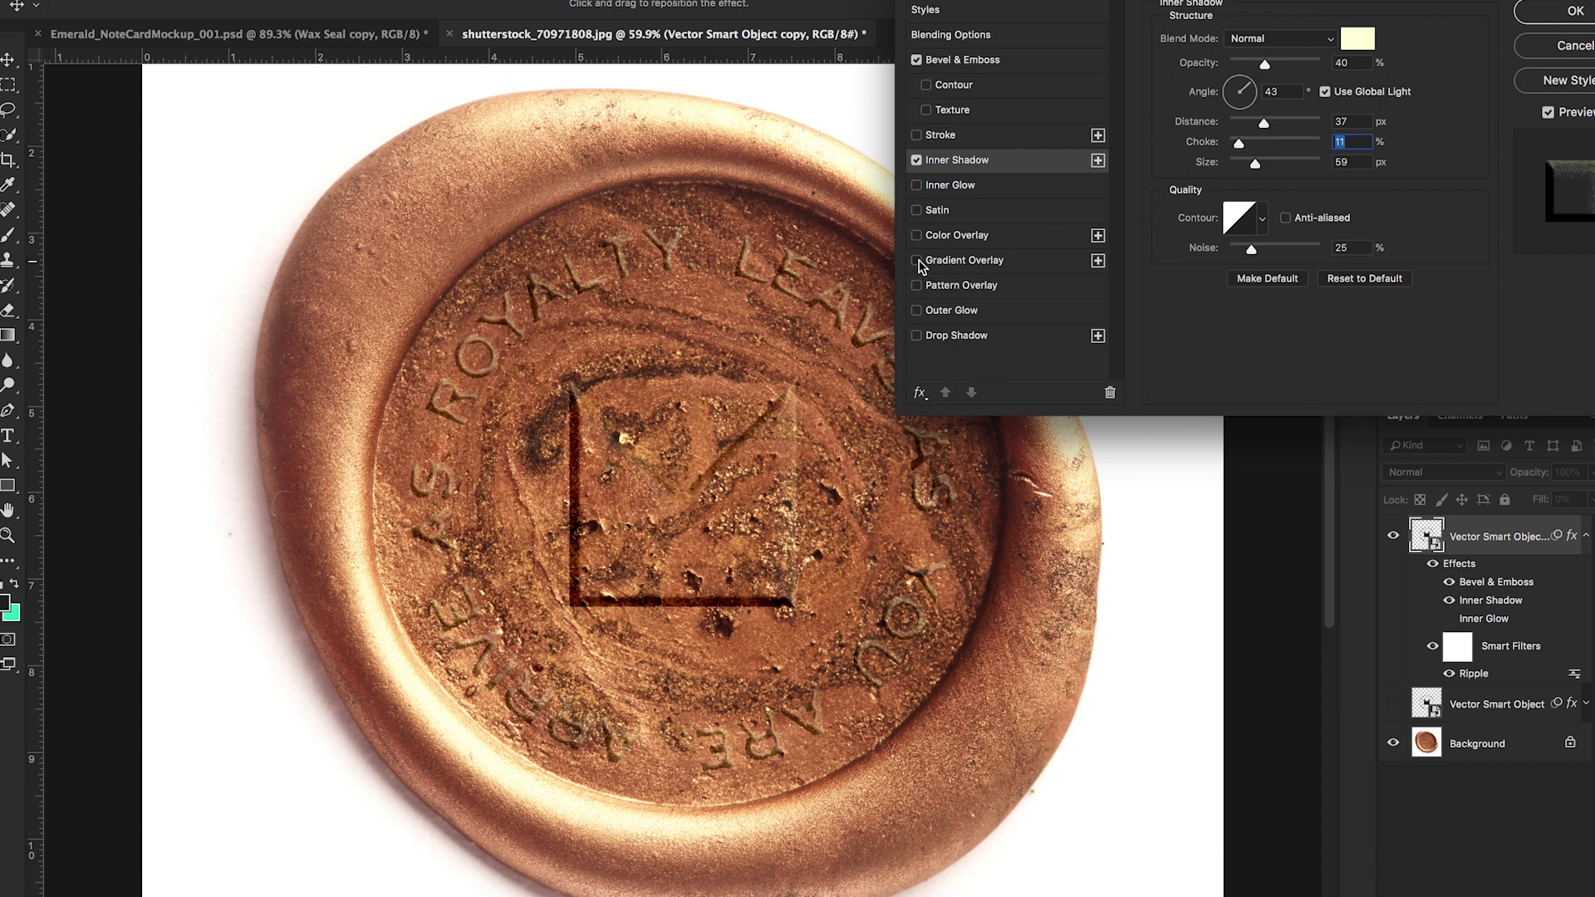
- Set the gradient overlay to Screen mode at a -152° angle and 9% opacity
{"action": "left_click", "coordinate": [993, 263]}
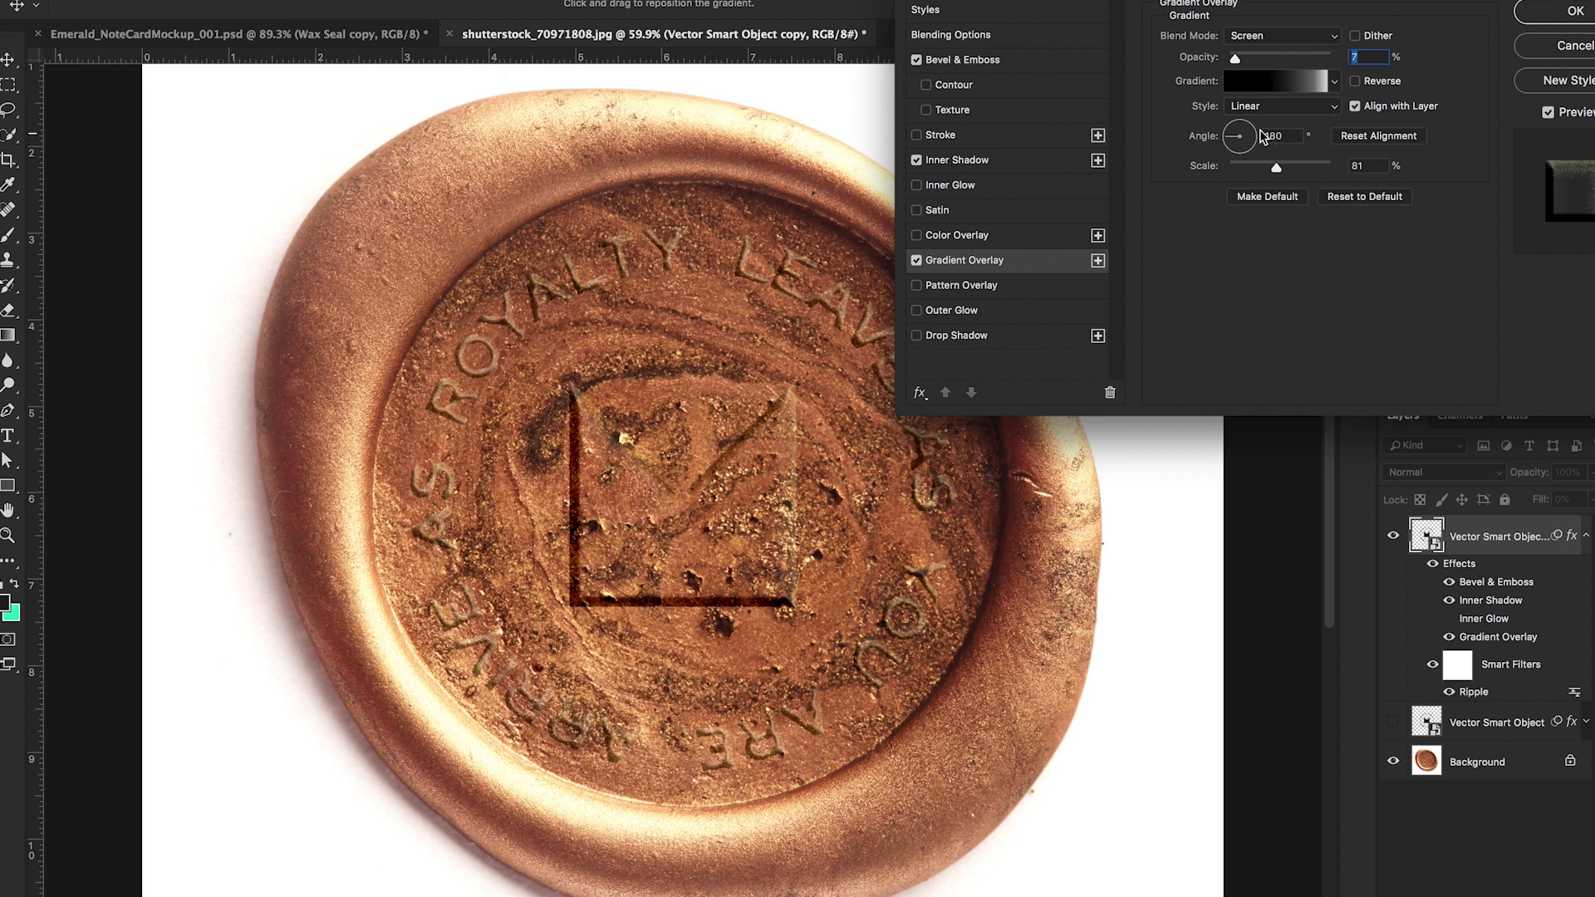
{"action": "mouse_move", "coordinate": [1236, 59]}
{"action": "left_mouse_down"}
{"action": "mouse_move", "coordinate": [1333, 77]}
{"action": "mouse_move", "coordinate": [1231, 59]}
{"action": "left_mouse_up"}
{"action": "left_click", "coordinate": [1232, 143]}
{"action": "left_click_drag", "start_coordinate": [1239, 59], "coordinate": [1241, 65]}
- Enable Drop Shadow and give it a reddish-brown colour sampled from the seal
{"action": "left_click", "coordinate": [918, 338]}
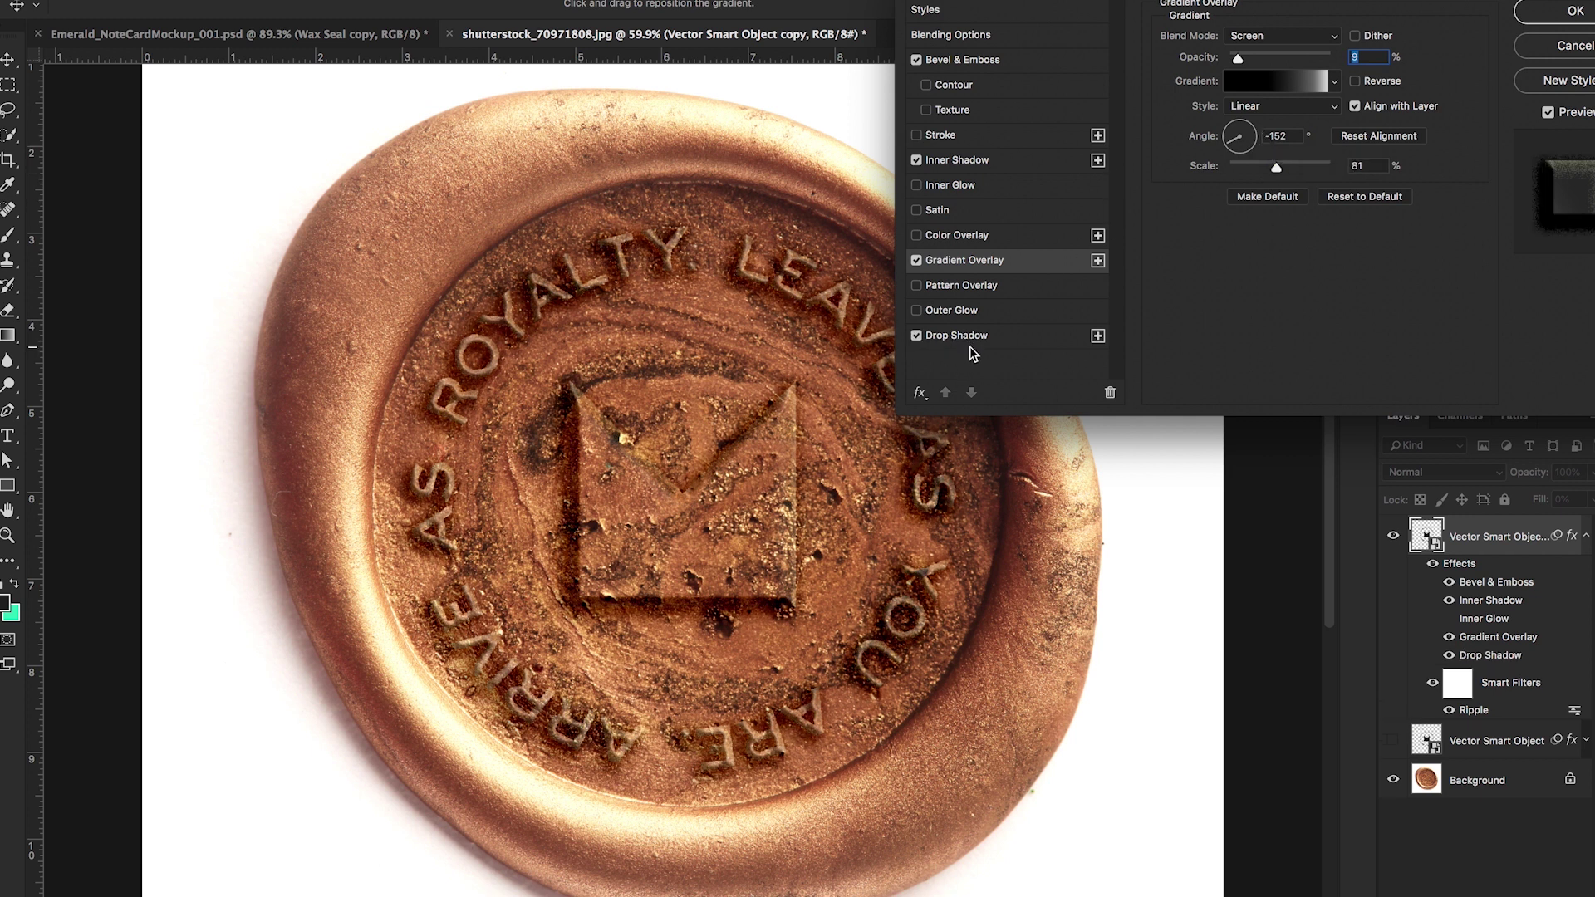
{"action": "left_click", "coordinate": [972, 351]}
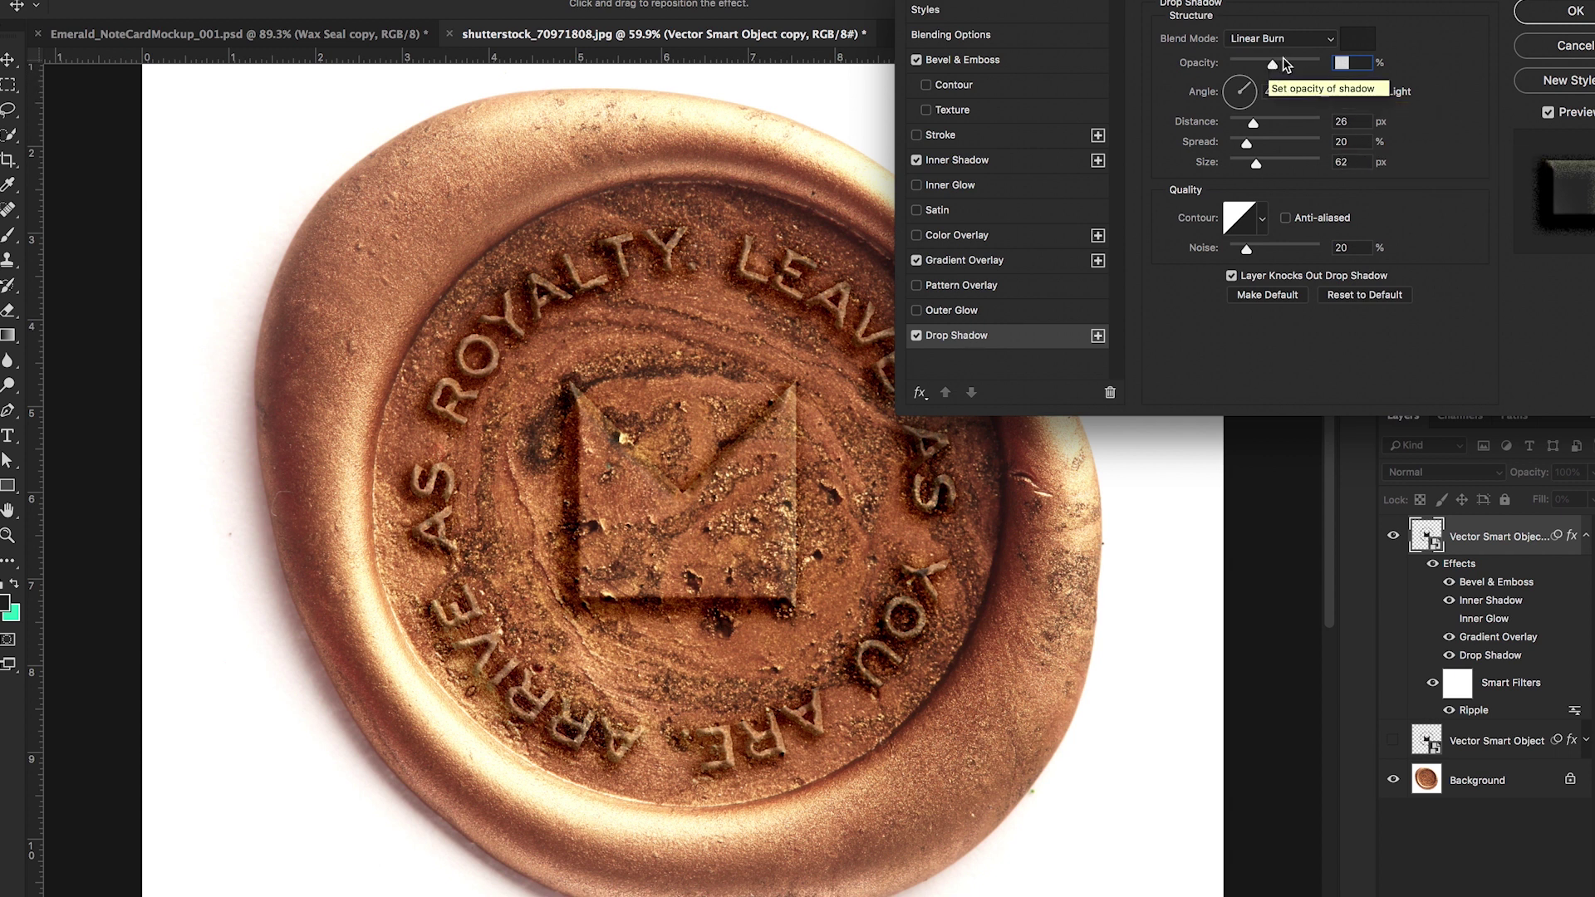
{"action": "left_click", "coordinate": [1355, 45]}
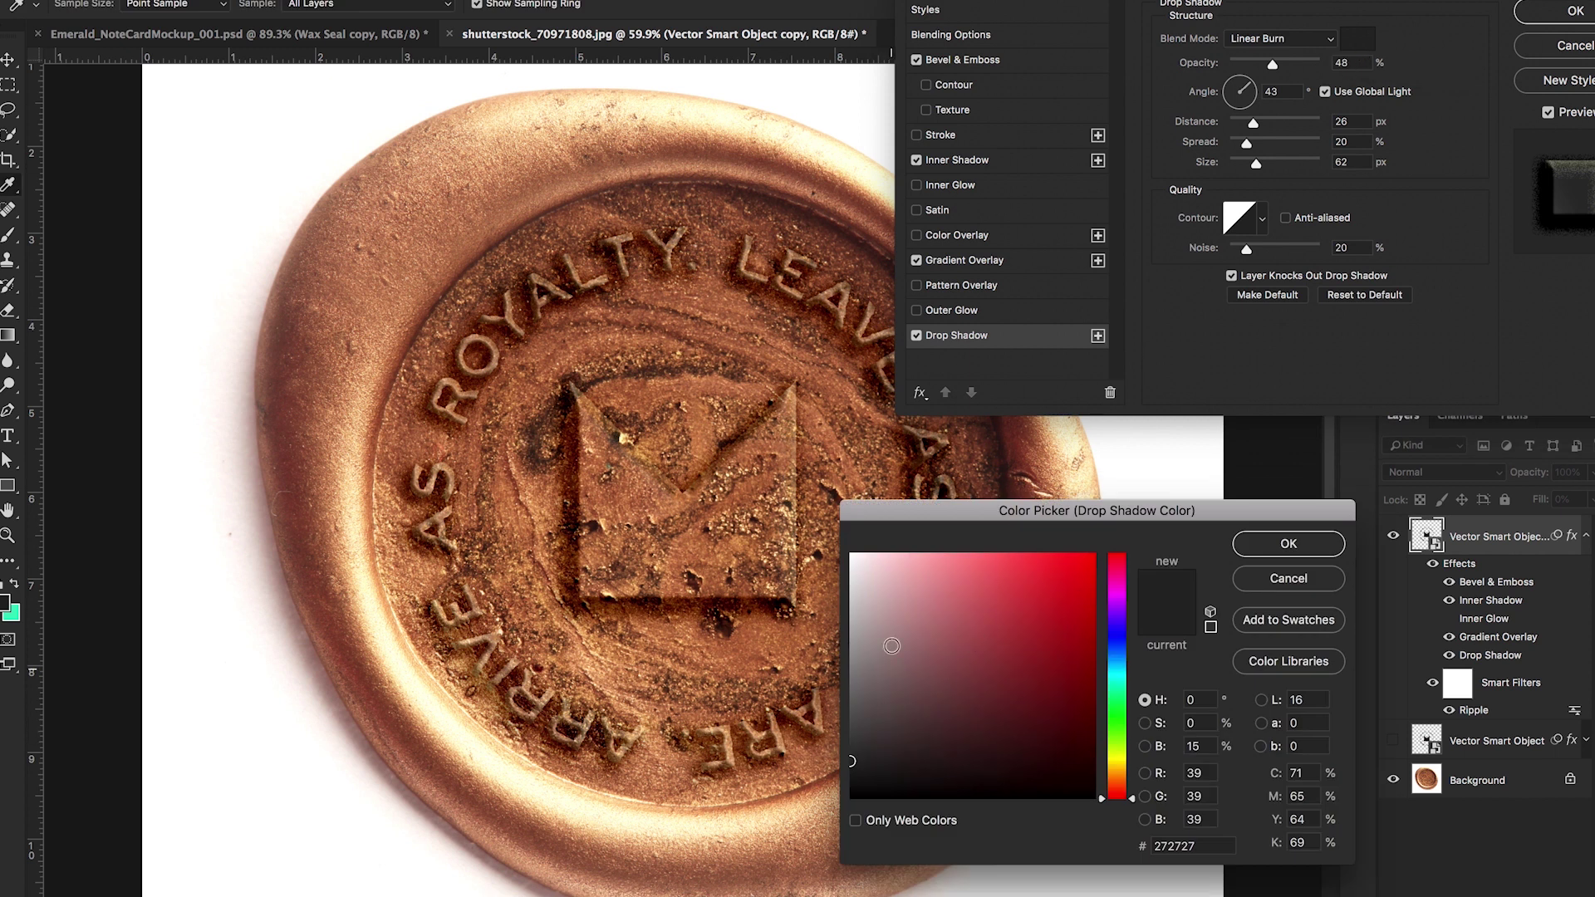
{"action": "left_click", "coordinate": [730, 623]}
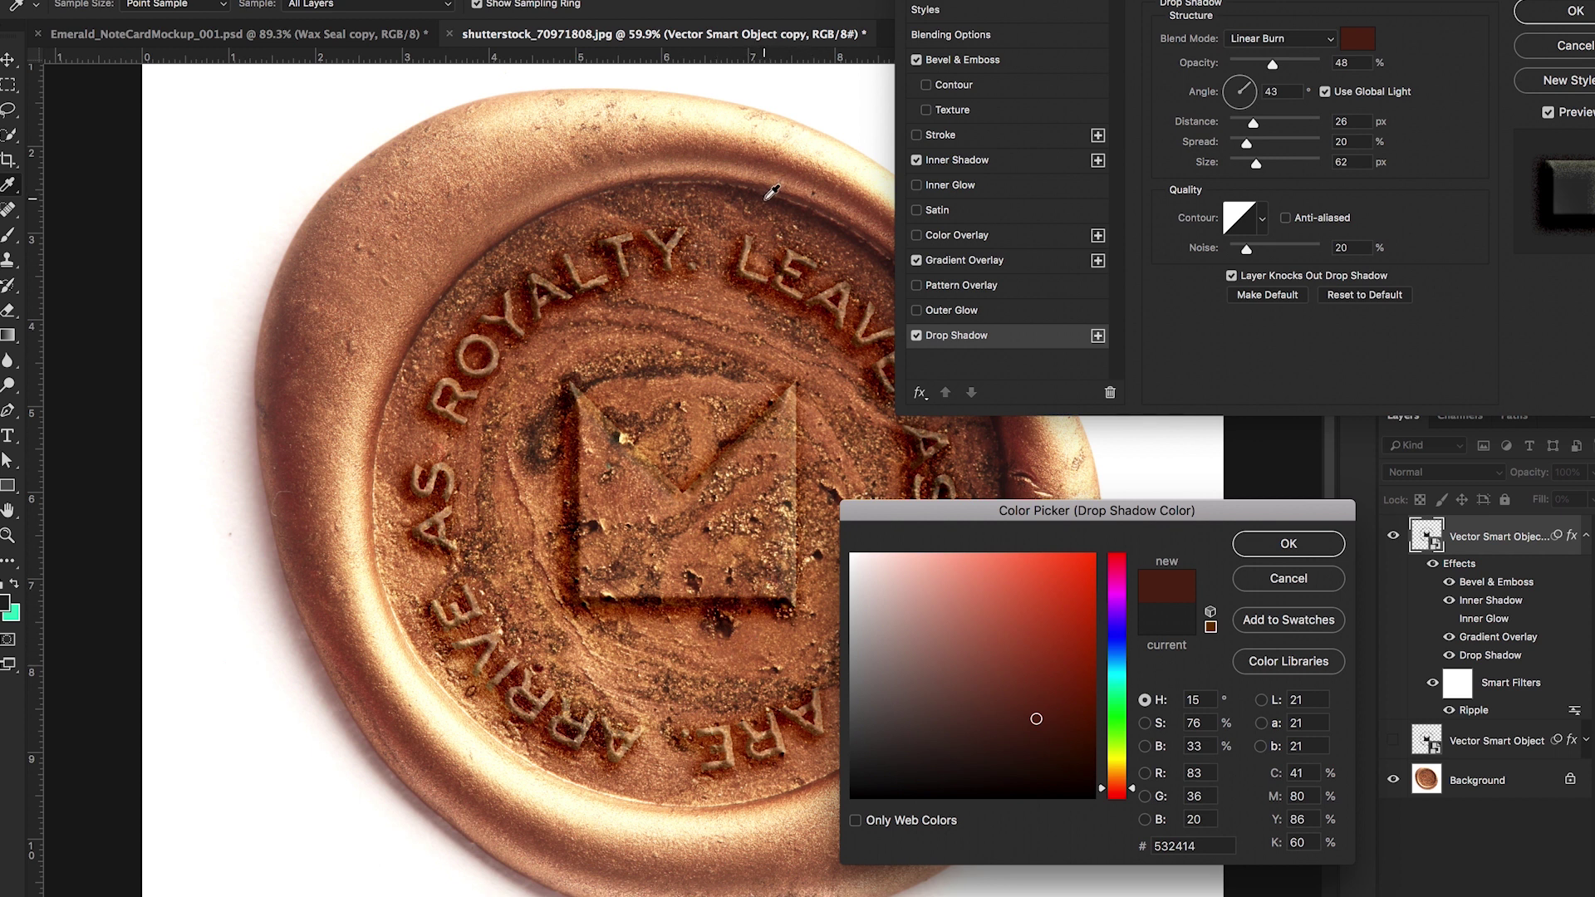
{"action": "left_click", "coordinate": [785, 197]}
{"action": "left_click", "coordinate": [783, 201]}
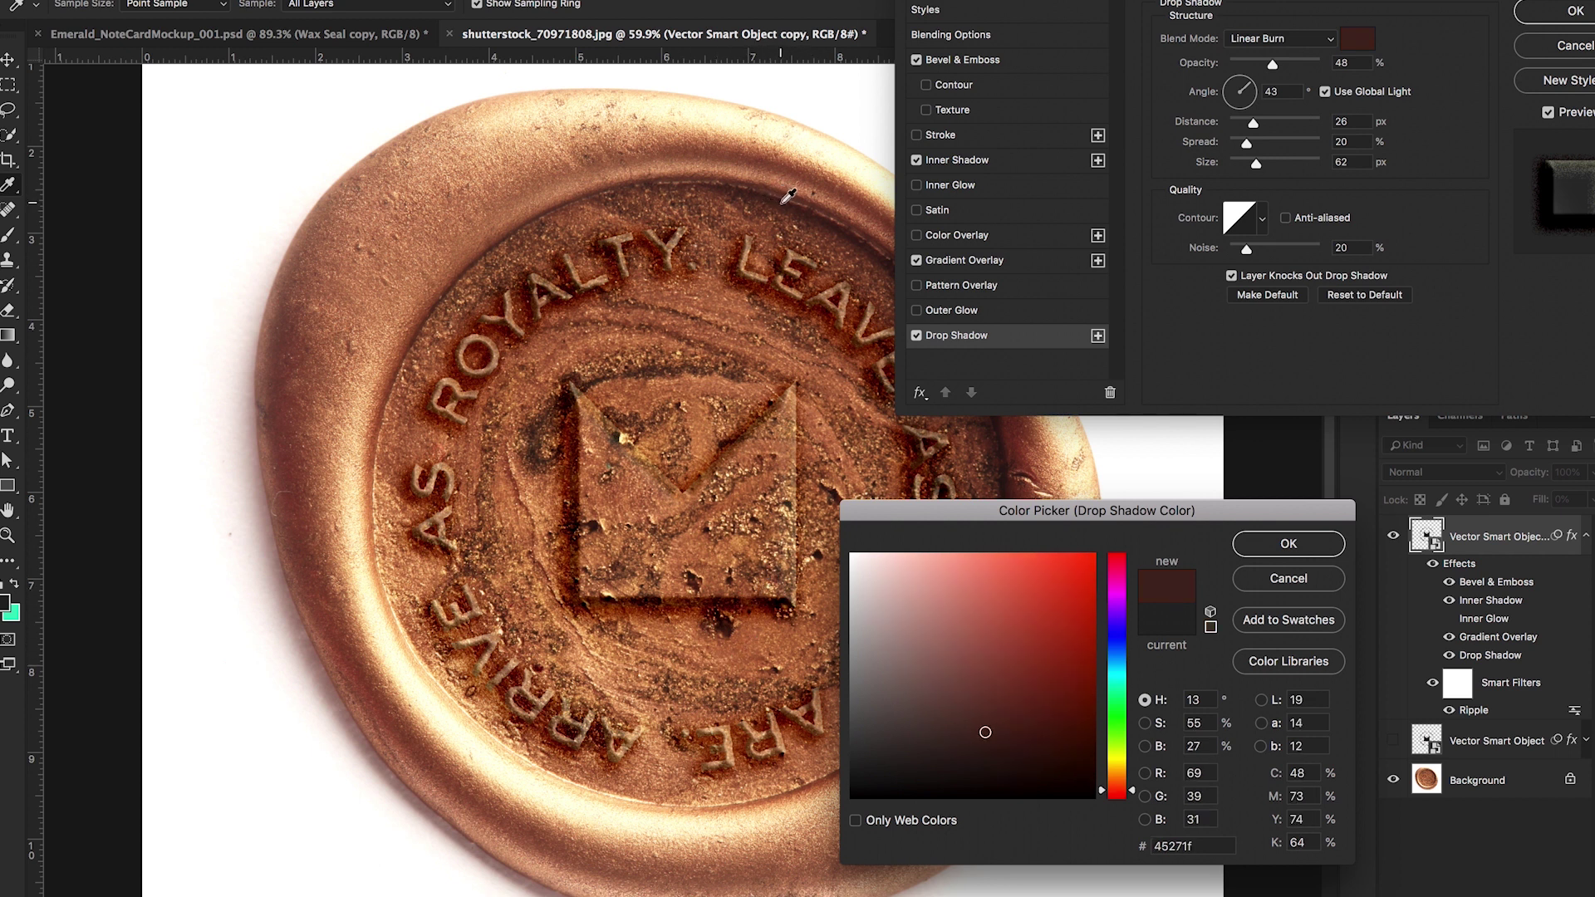
{"action": "left_click", "coordinate": [1258, 547]}
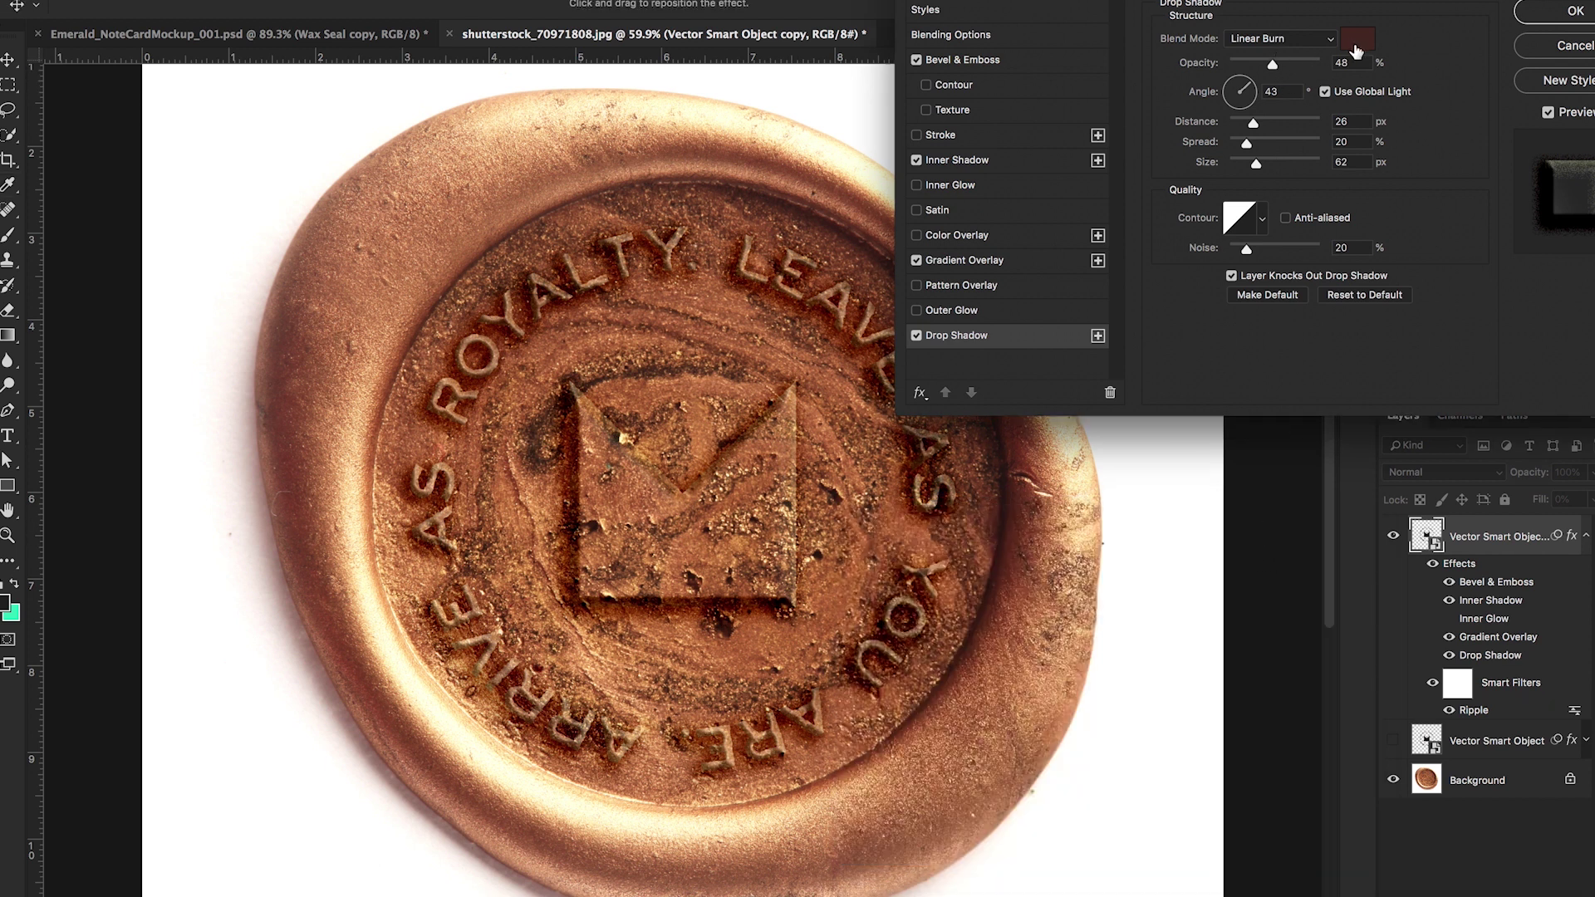
- Resample a slightly lighter brown and set the shadow blend mode to Linear Burn after trying Color Burn
{"action": "left_click", "coordinate": [1354, 42]}
{"action": "left_click", "coordinate": [688, 179]}
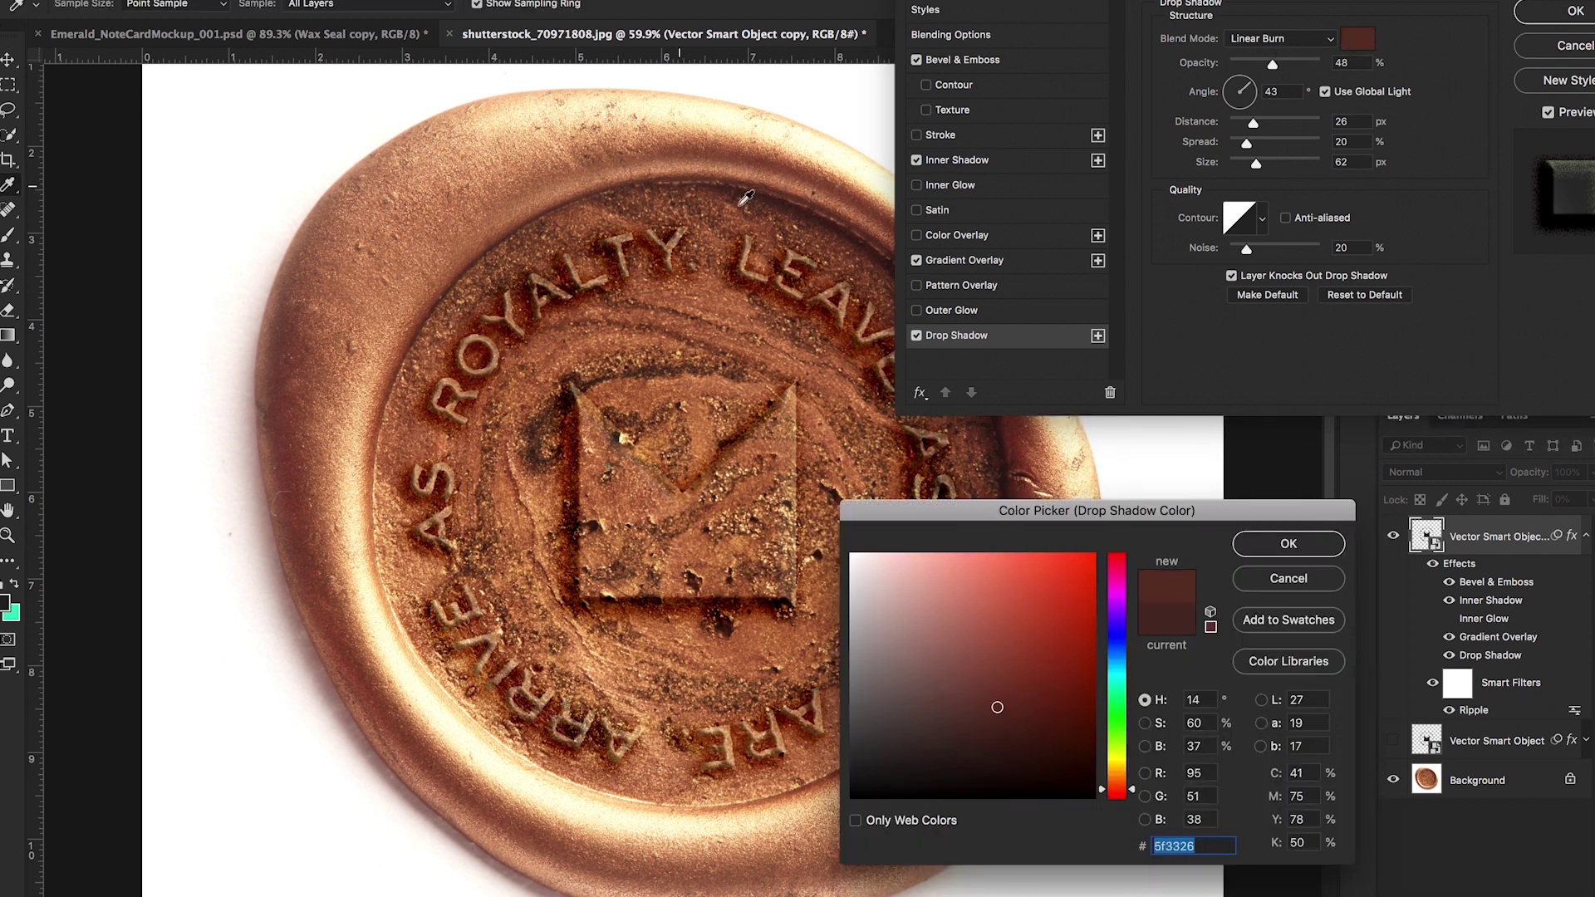
{"action": "left_click", "coordinate": [1288, 542]}
{"action": "left_click", "coordinate": [1304, 38]}
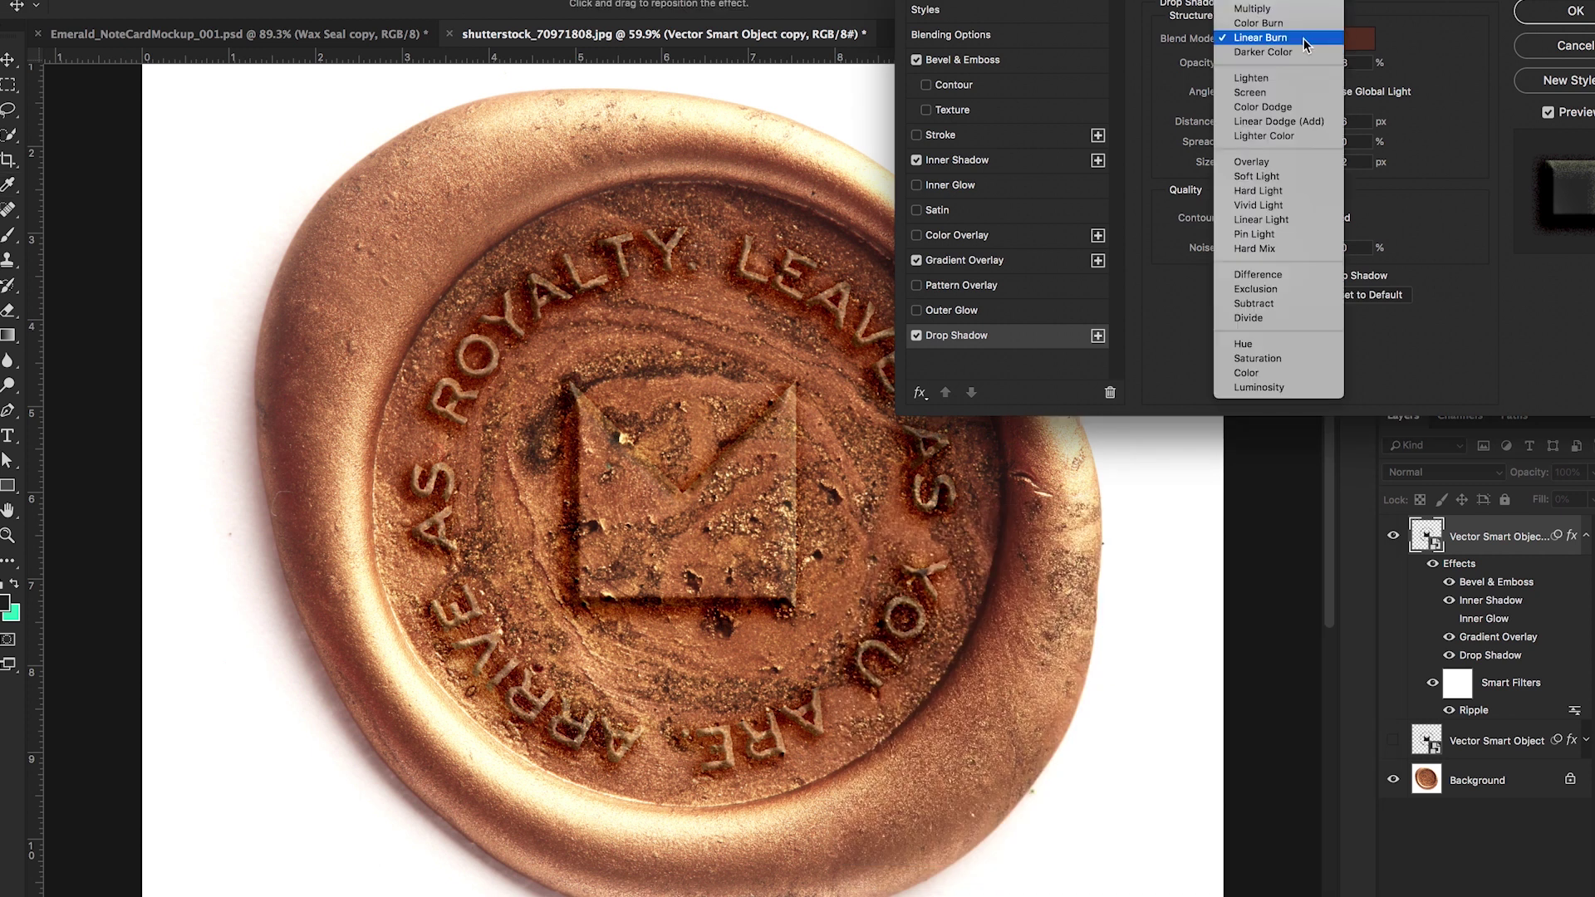
{"action": "left_click", "coordinate": [1304, 25]}
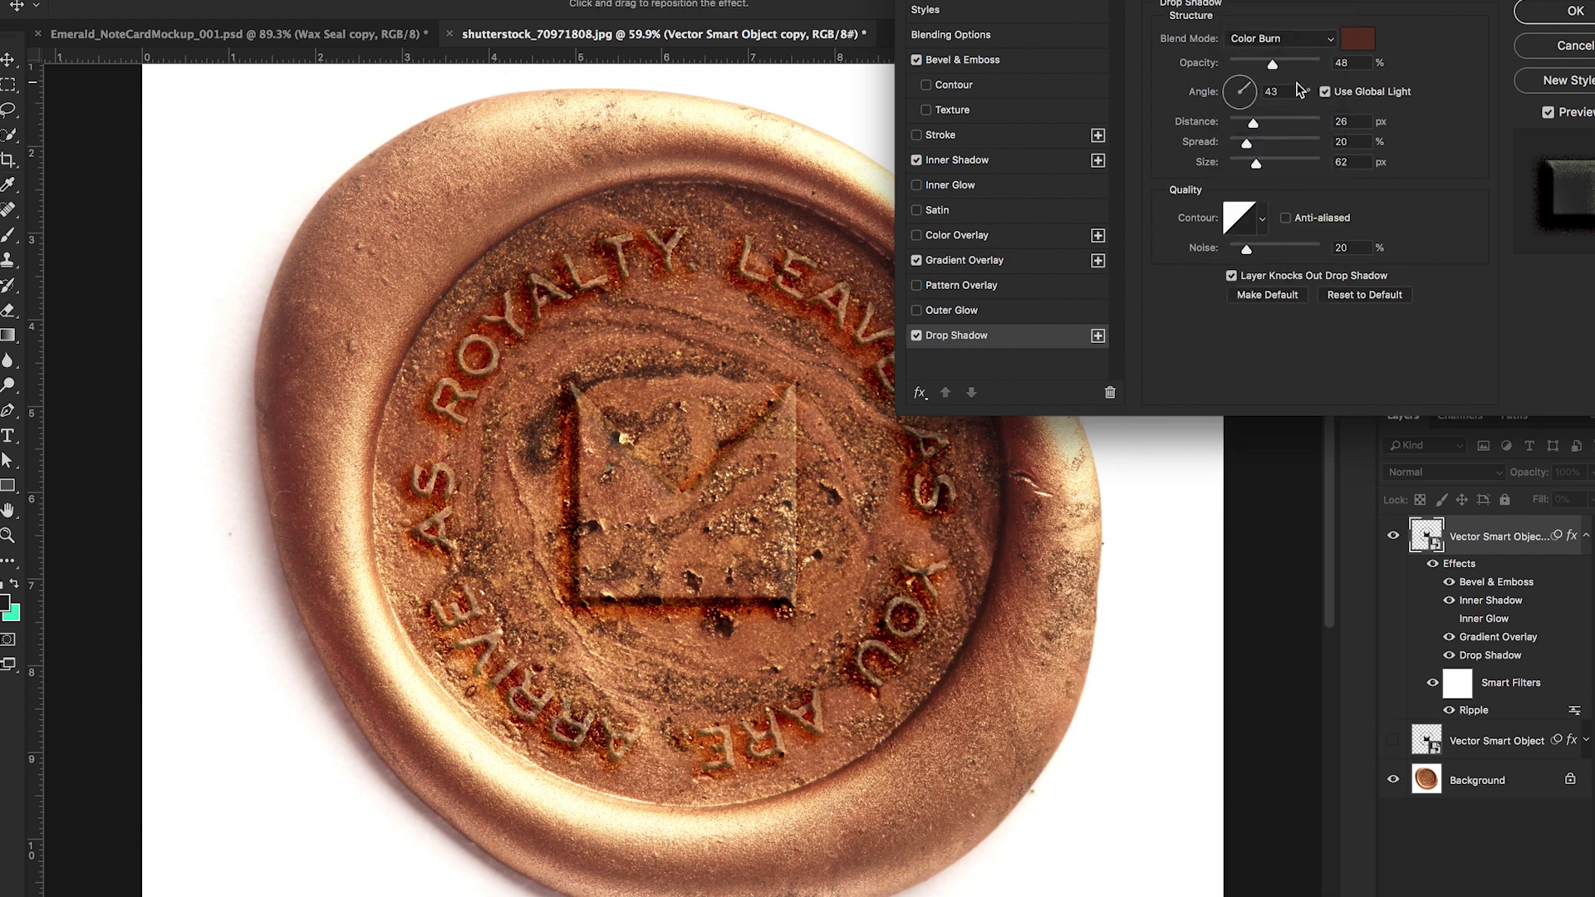
{"action": "left_click", "coordinate": [1305, 38]}
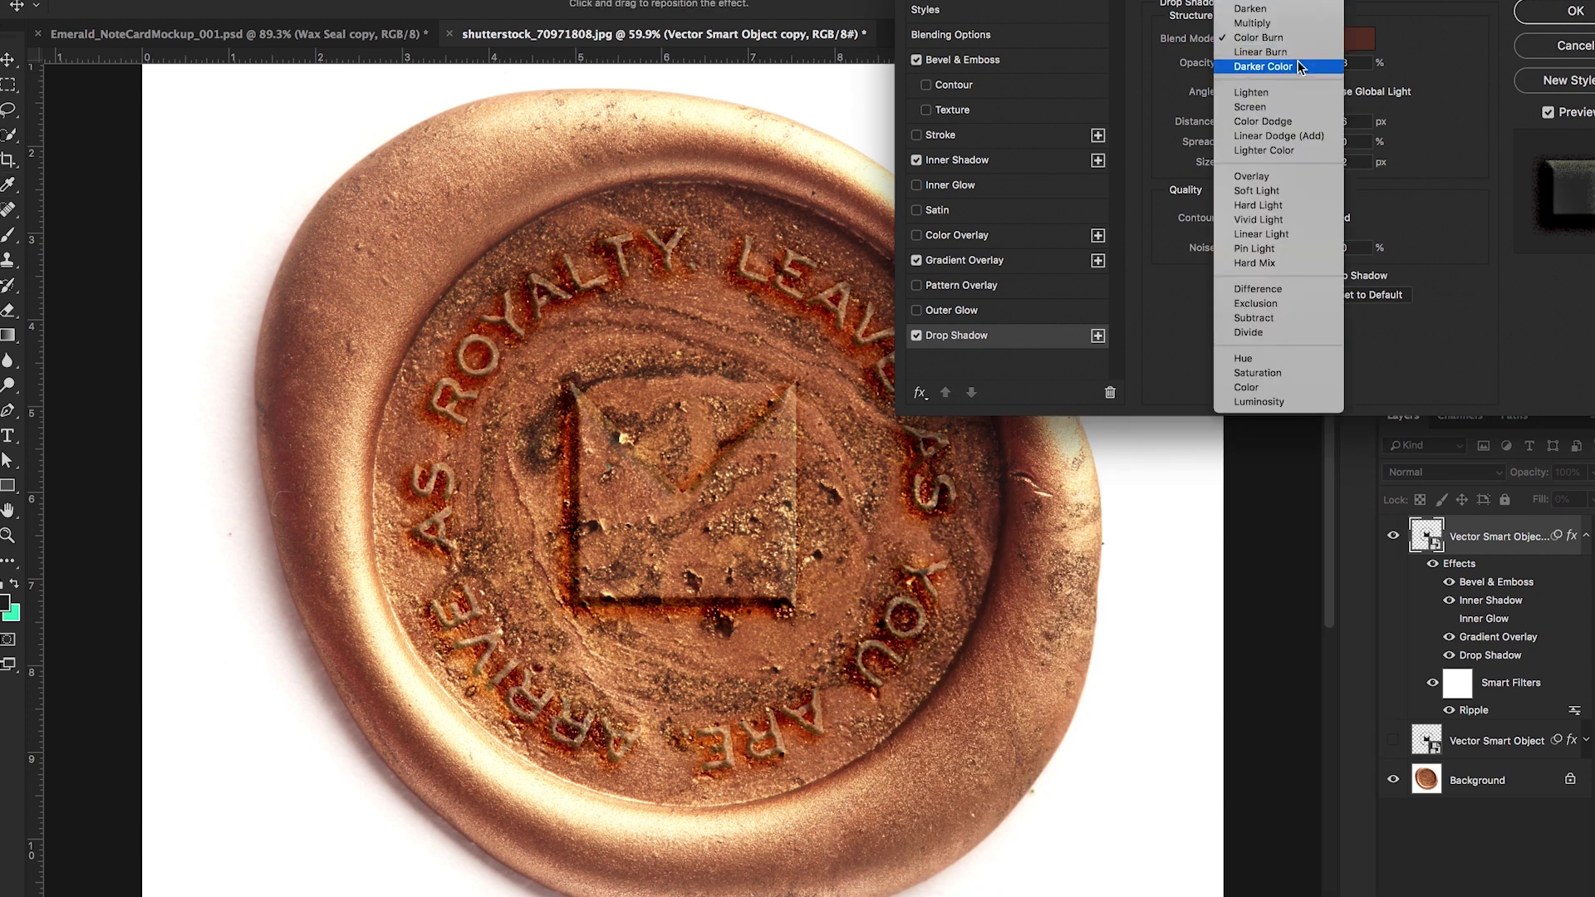
{"action": "left_click", "coordinate": [1310, 52]}
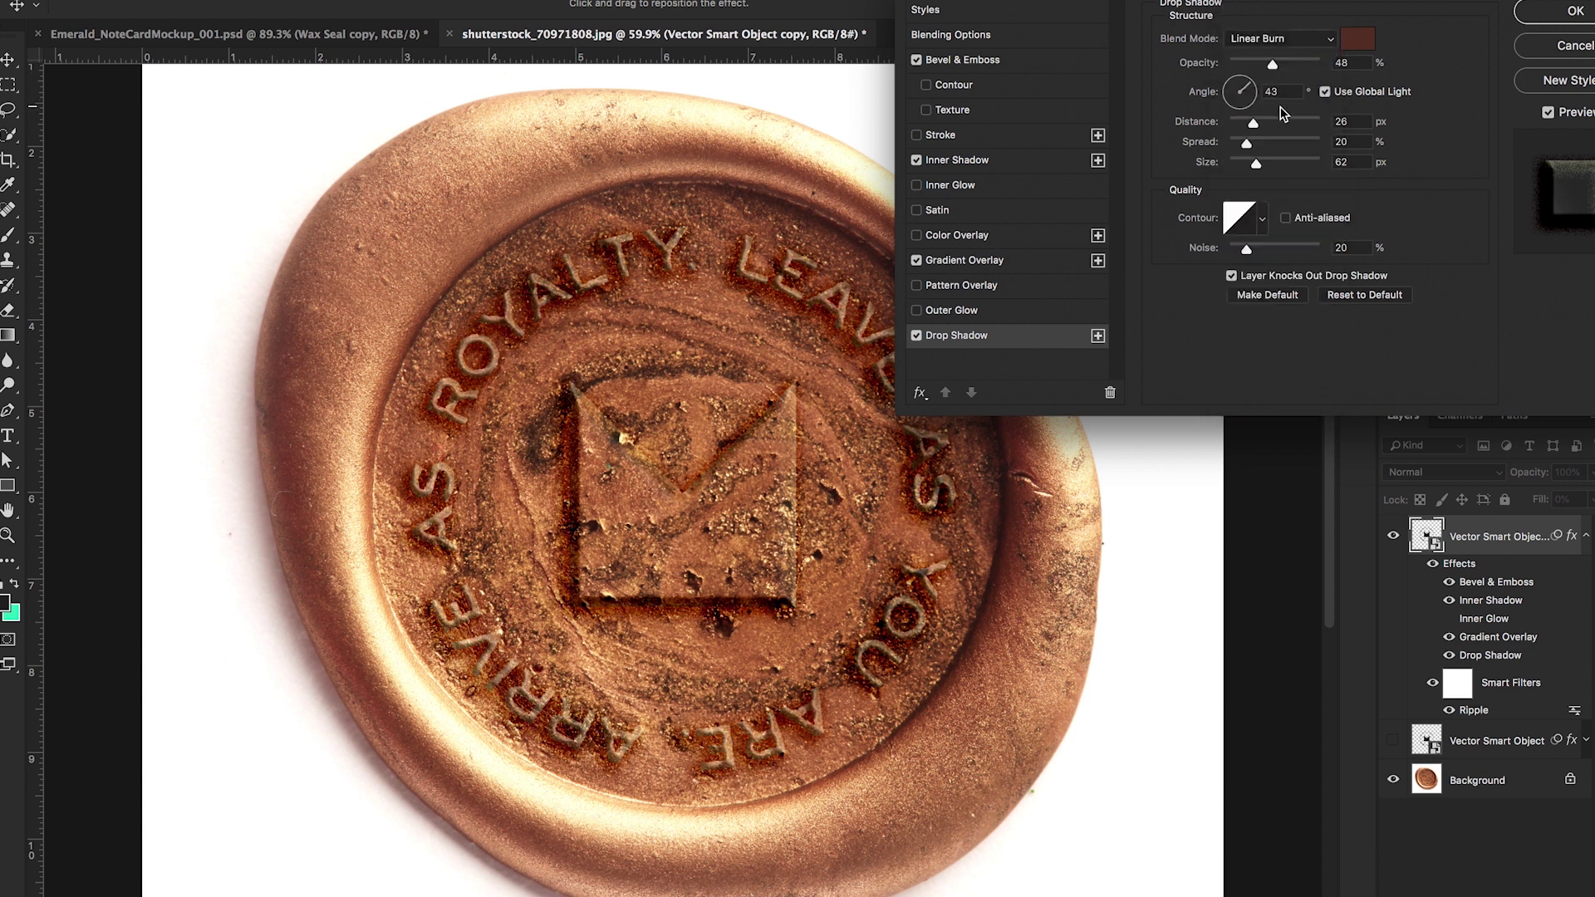
- Reduce the drop shadow opacity to 44% and its spread to 10%
{"action": "left_click_drag", "start_coordinate": [1274, 67], "coordinate": [1268, 64]}
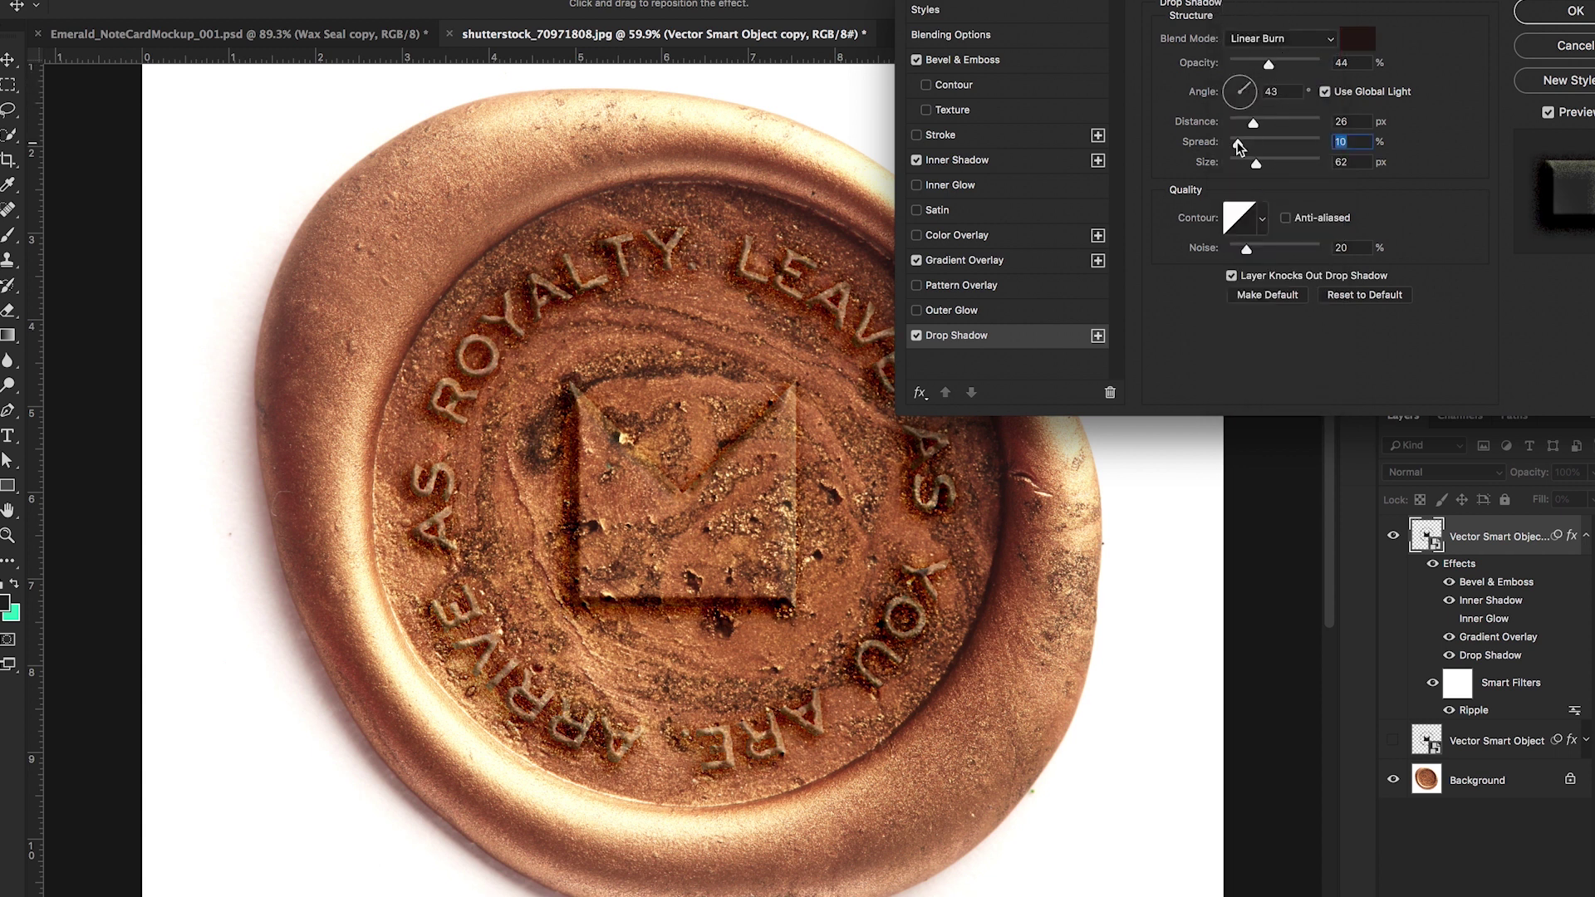